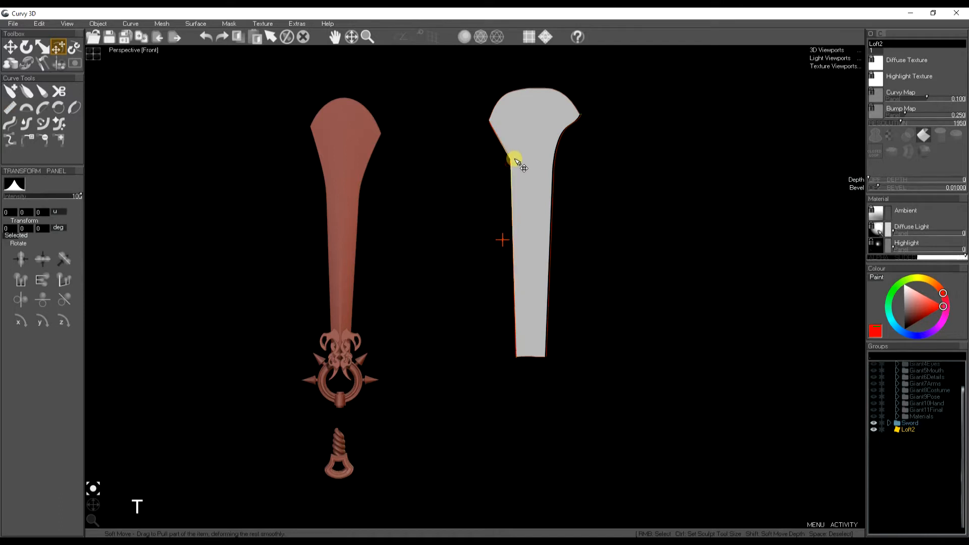
Soft-move the right edge of the white blade outline inward at the neck and pull its upper corner in slightly.
right_click(555, 162)
key("t")
left_click_drag(560, 174, 550, 167)
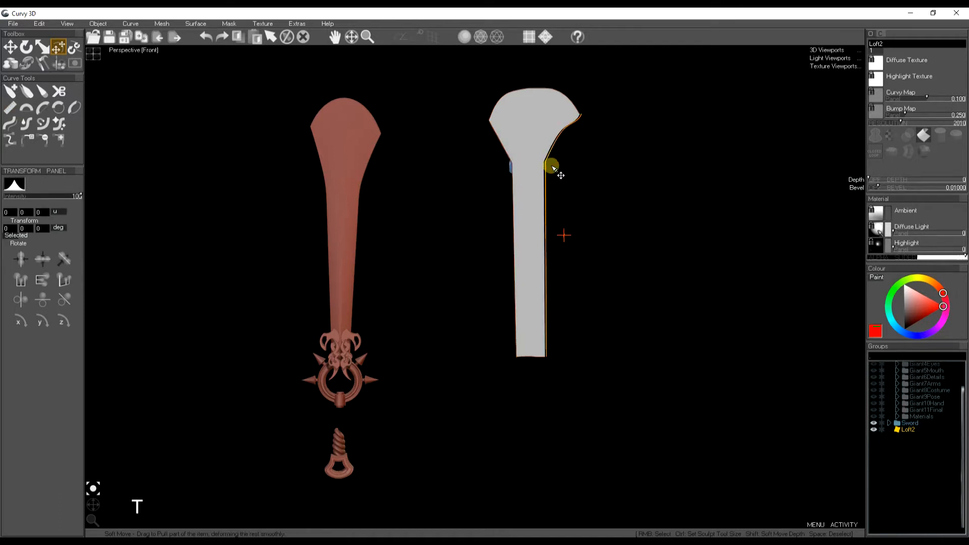
left_click_drag(588, 108, 580, 113)
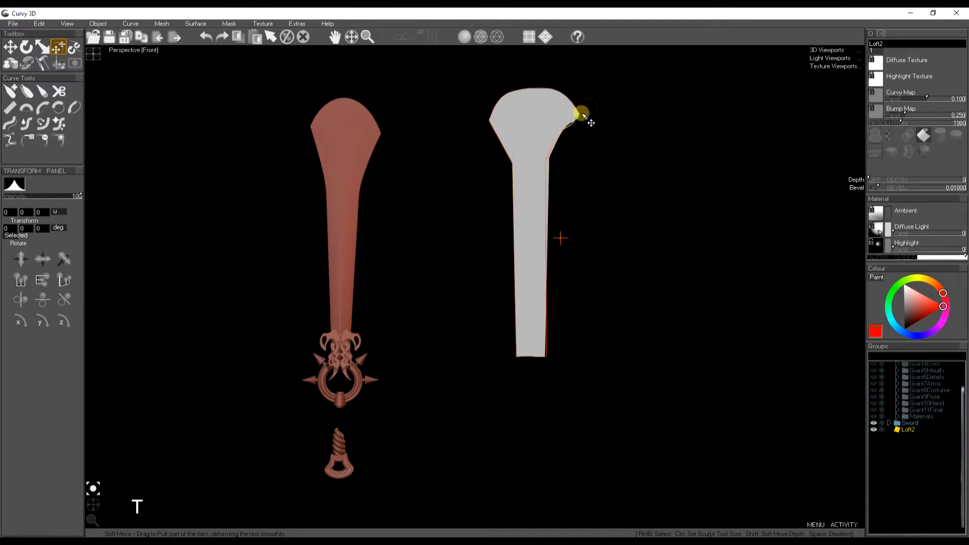
Reshape the blade's edges below the flared head into concave elliptical arcs.
left_click(10, 123)
left_click(74, 107)
left_click_drag(546, 159, 591, 115)
left_click_drag(496, 150, 515, 162)
mouse_move(493, 110)
left_mouse_down()
mouse_move(518, 158)
mouse_move(501, 147)
left_mouse_up()
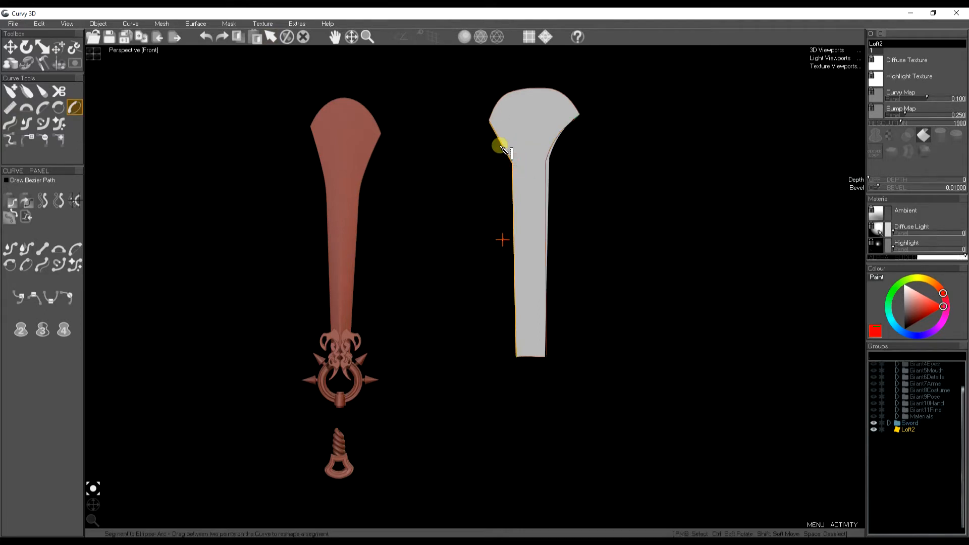
Soft-move the left edge below the blade's flare inward, using an intensity of 25.
key("t")
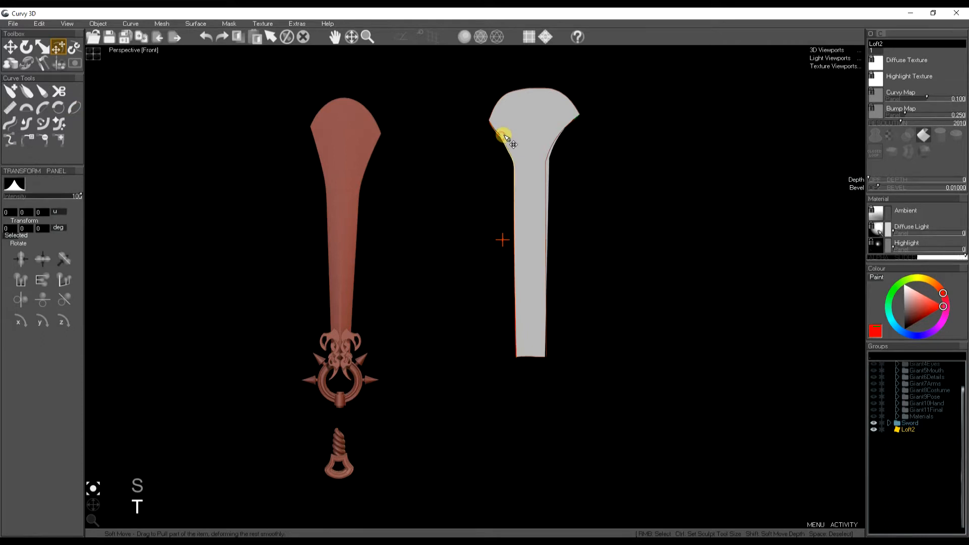
left_click_drag(505, 140, 513, 138)
left_click(18, 185)
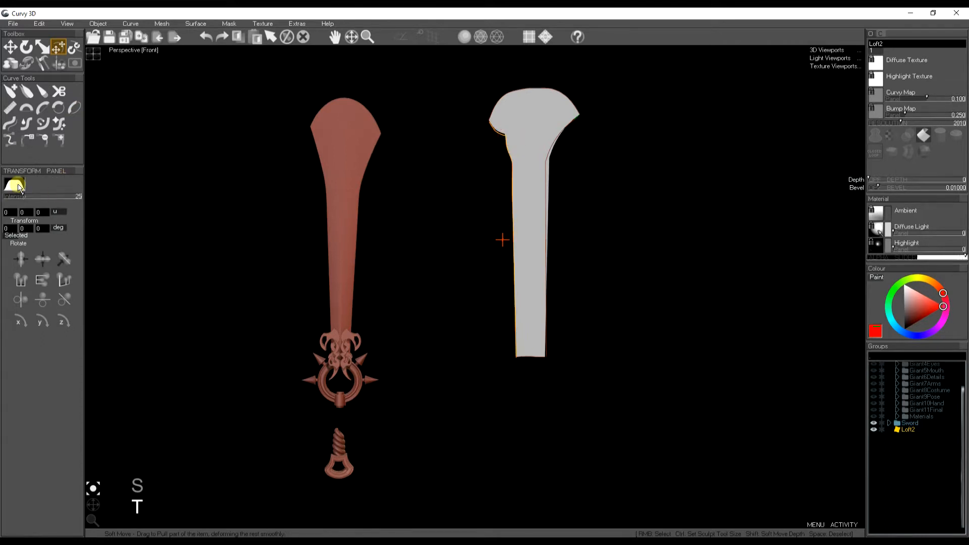
Redo the left and right neck curves under the blade's flare as matching ellipse arcs.
left_click(74, 108)
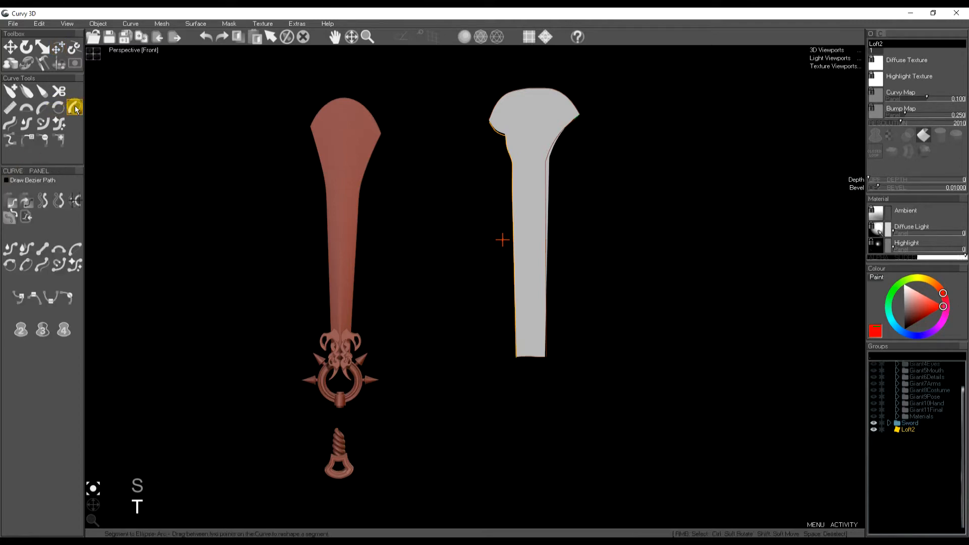
left_click_drag(505, 147, 482, 117)
right_click(550, 153)
left_click_drag(548, 157, 584, 116)
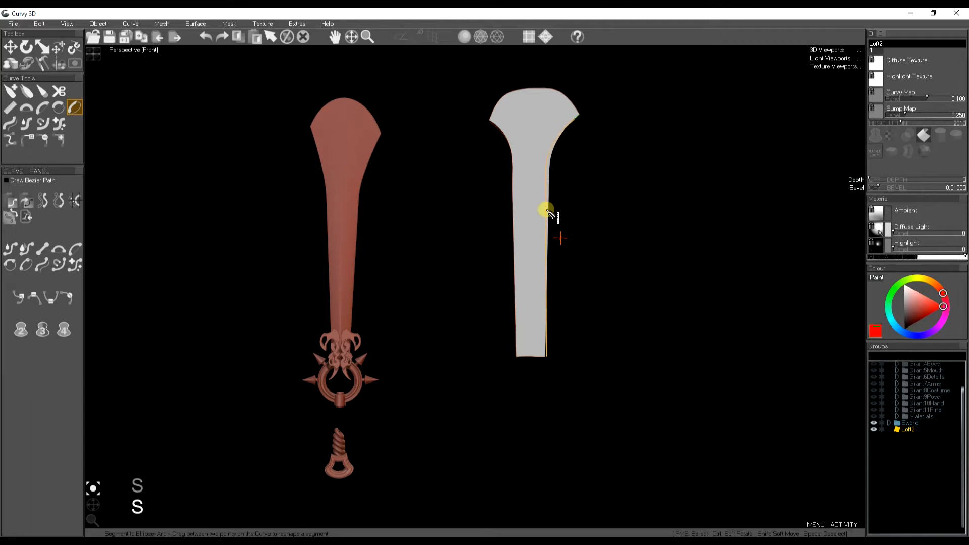
left_click(590, 217)
left_click(552, 203)
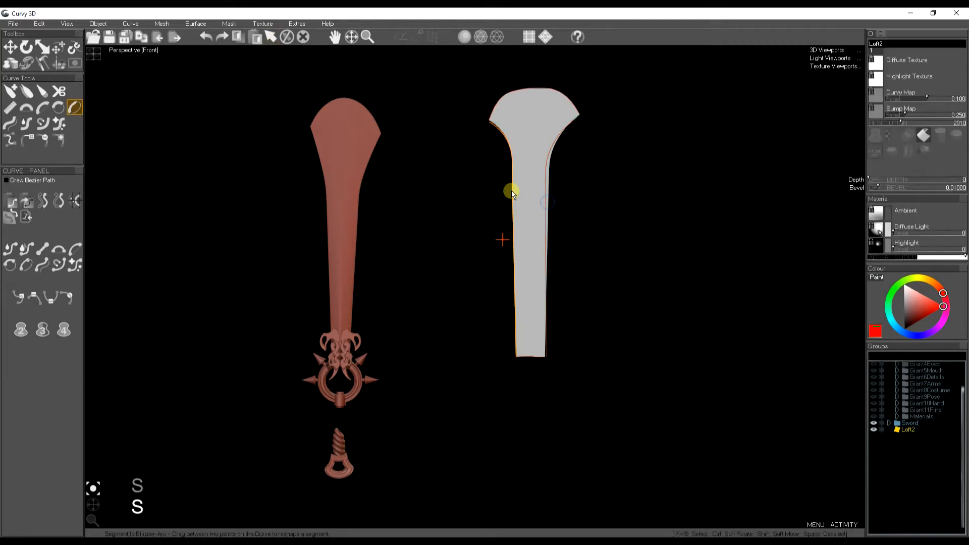
Reshape the blade's top edge into a simple arc and shift its right corner slightly inward.
left_click(10, 124)
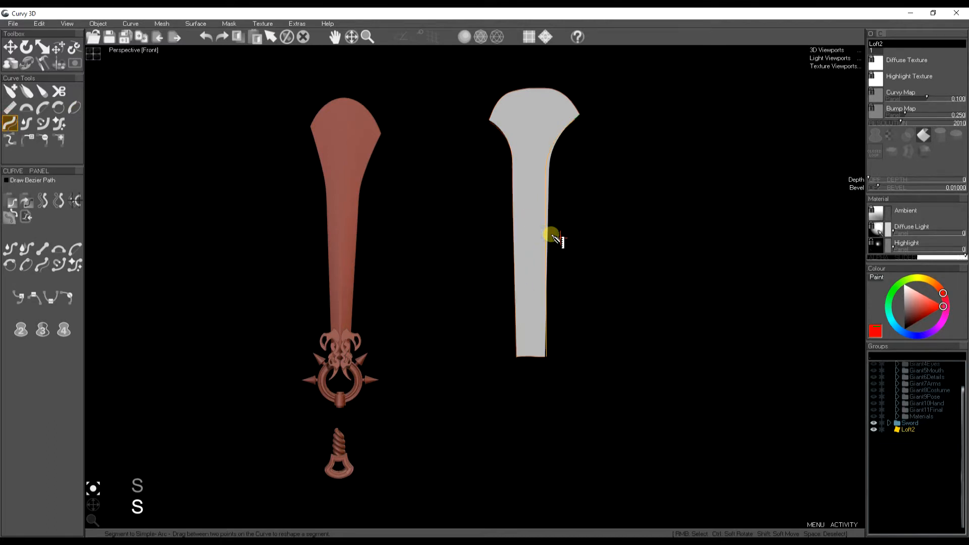
key("w")
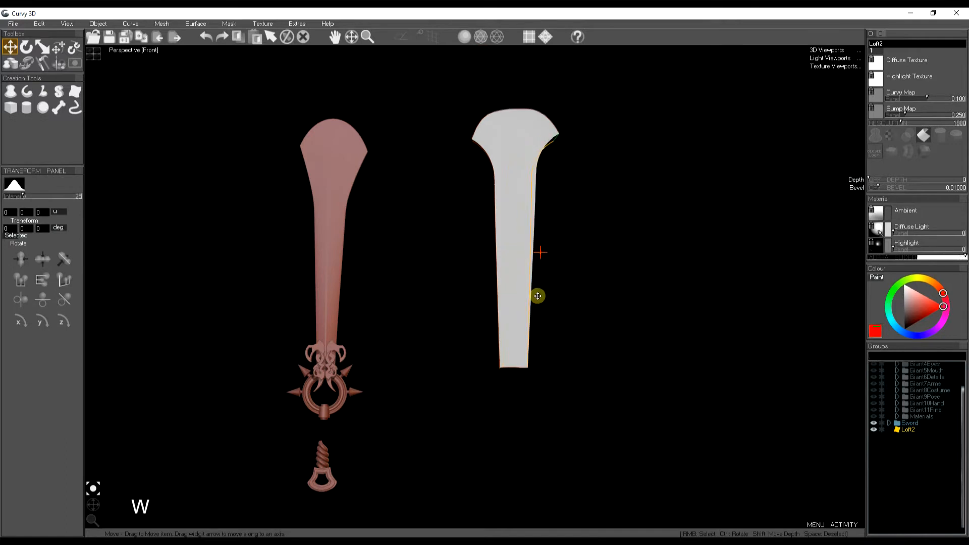
key("space")
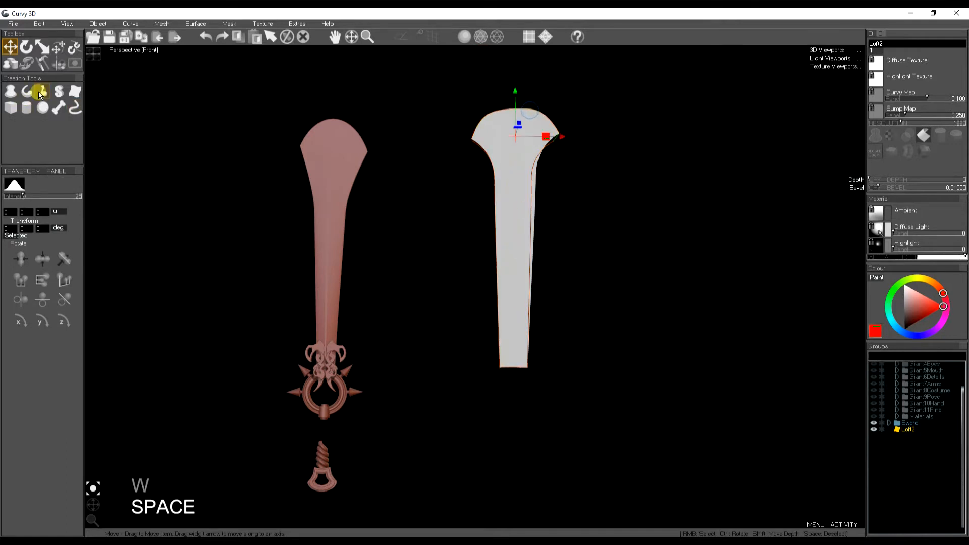
left_click(26, 63)
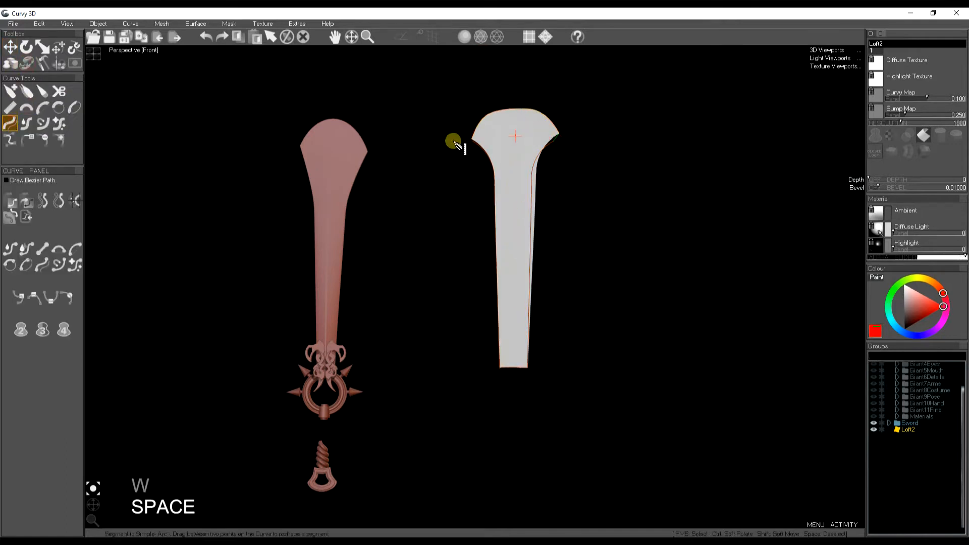
key("w")
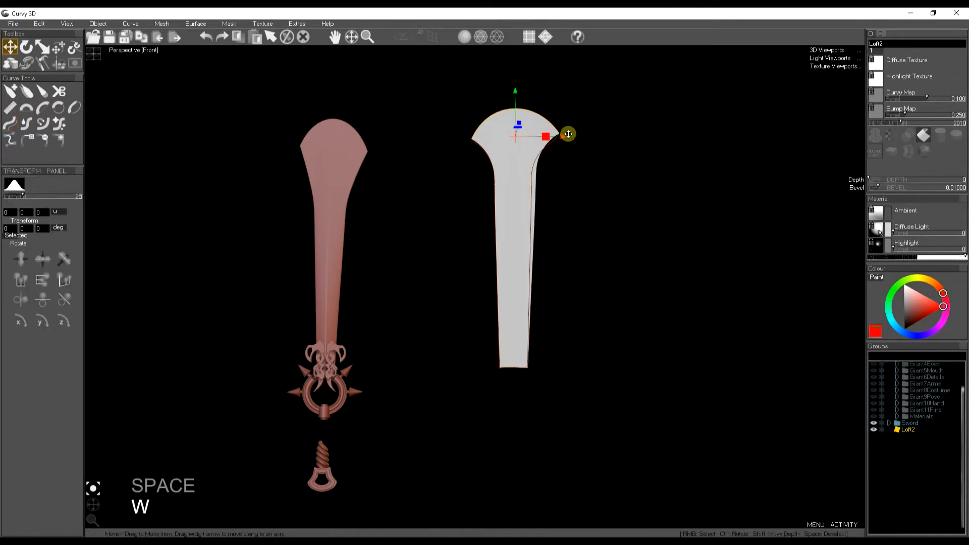
key("t")
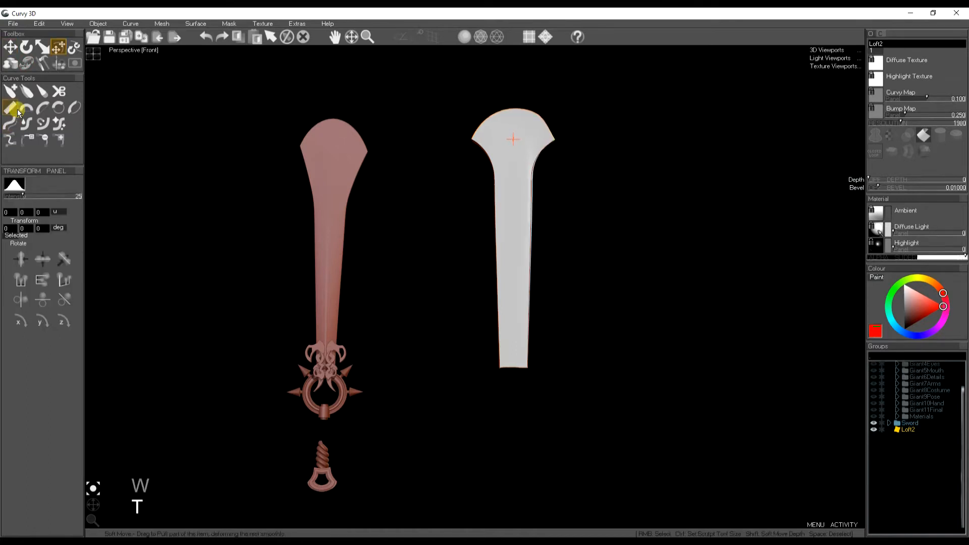
Turn the blade's top edge into a semicircle and scale its height down to a shallower curve.
left_click(23, 109)
left_click_drag(461, 136, 610, 145)
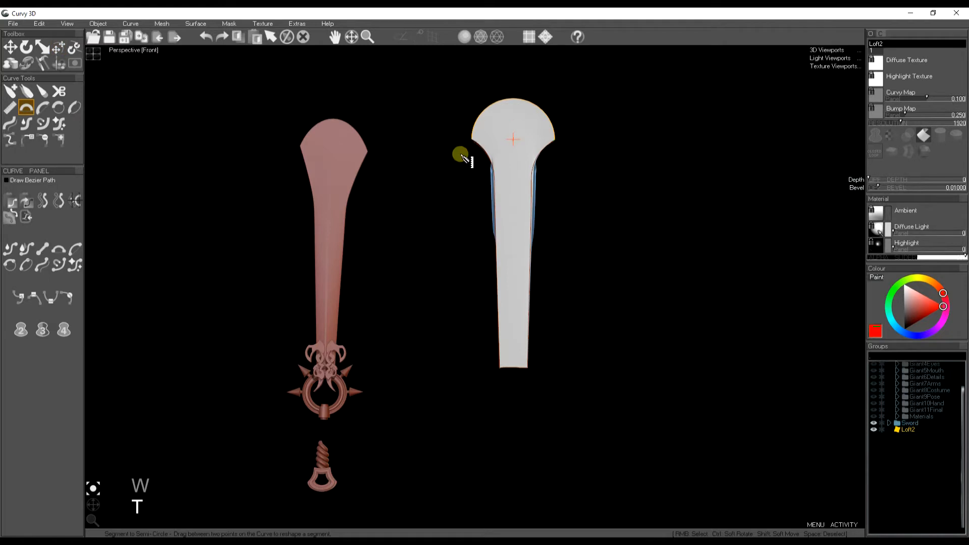
key("e")
key("r")
left_click_drag(510, 101, 507, 118)
key("space")
Straighten the blade's bottom edge from its midpoint outward and soft-move the midpoint in depth to form a central ridge.
right_click(515, 370)
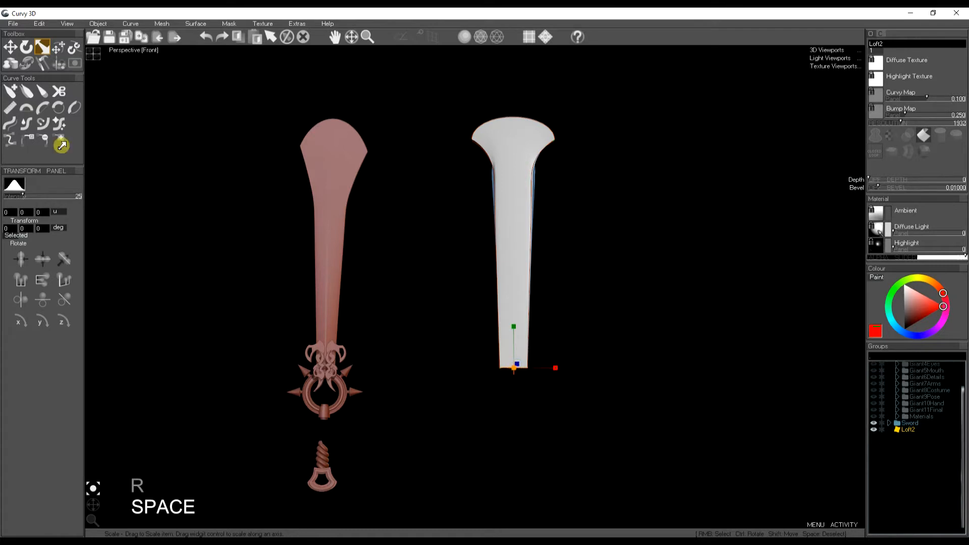
left_click(9, 108)
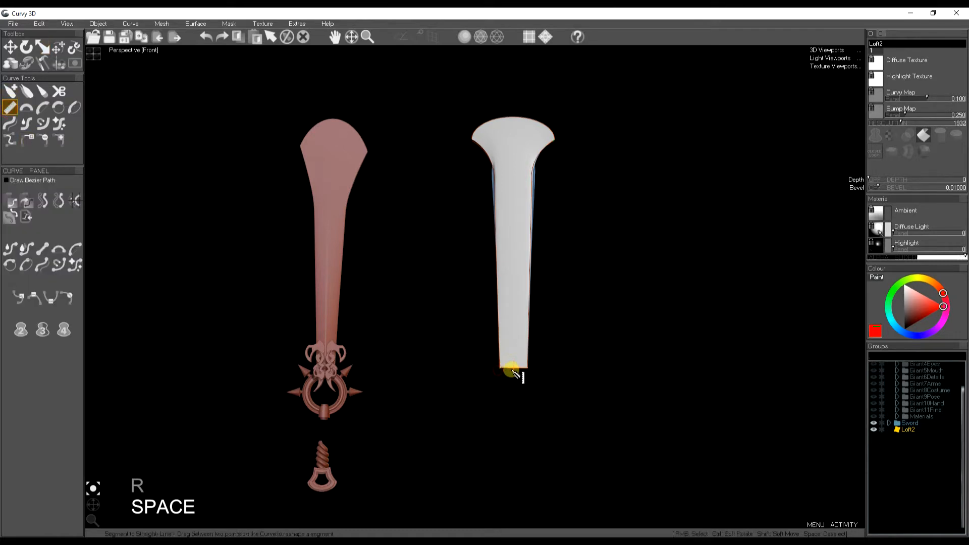
left_click_drag(515, 369, 529, 369)
key("t")
left_click_drag(515, 370, 505, 374, "shift")
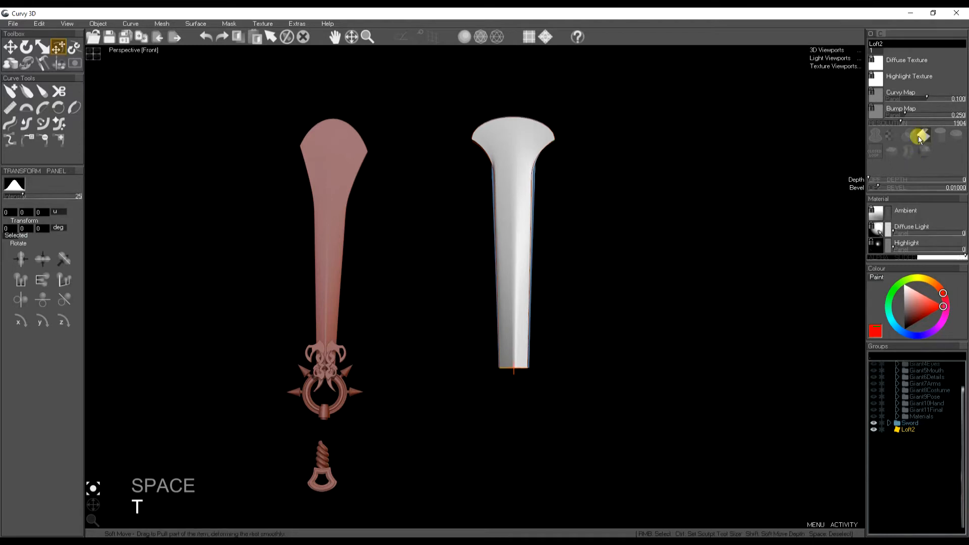
Raise the blade's resolution to 16548 and deselect it.
left_click_drag(905, 124, 927, 124)
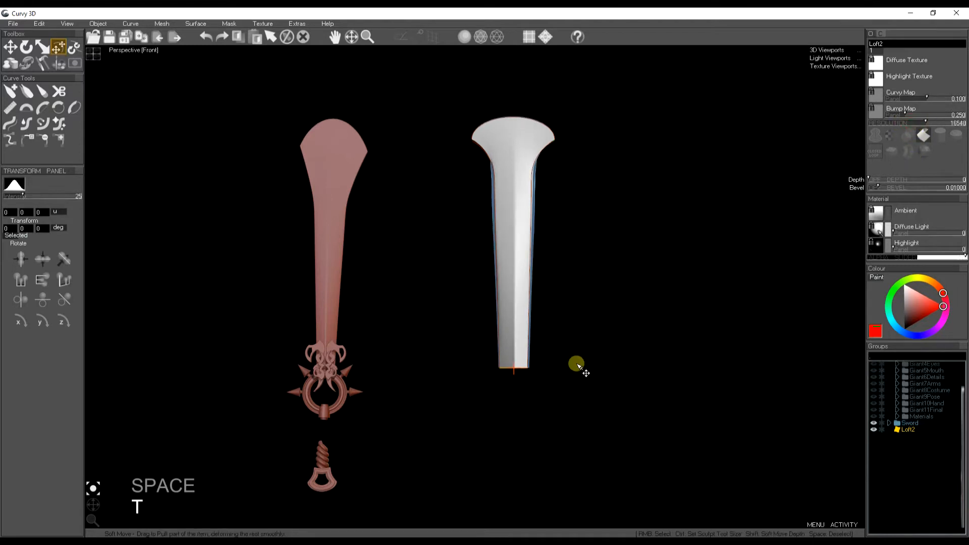
key("space")
key("space")
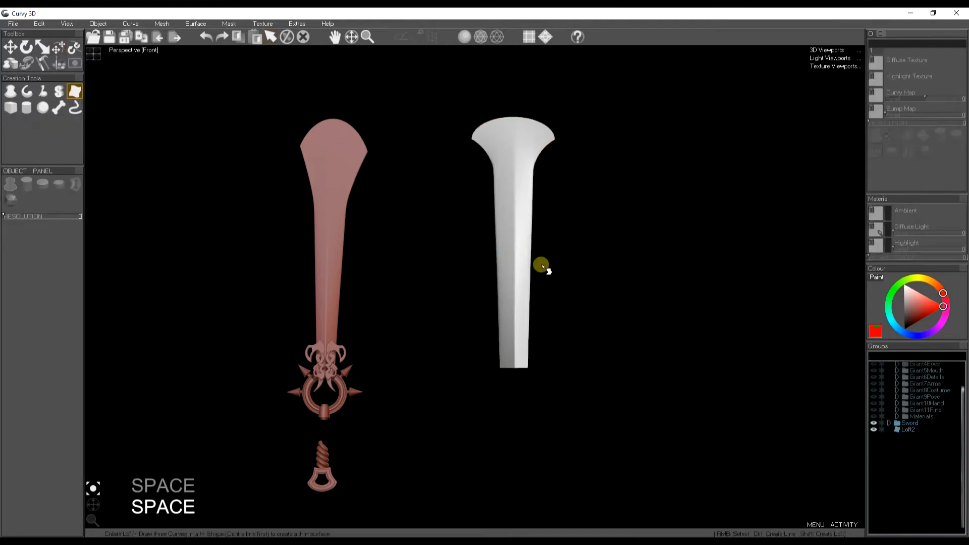
Move the Sword group sideways closer to the new white blade, then deselect it.
middle_click_drag(539, 284, 542, 268)
scroll(525, 371, "up", 5)
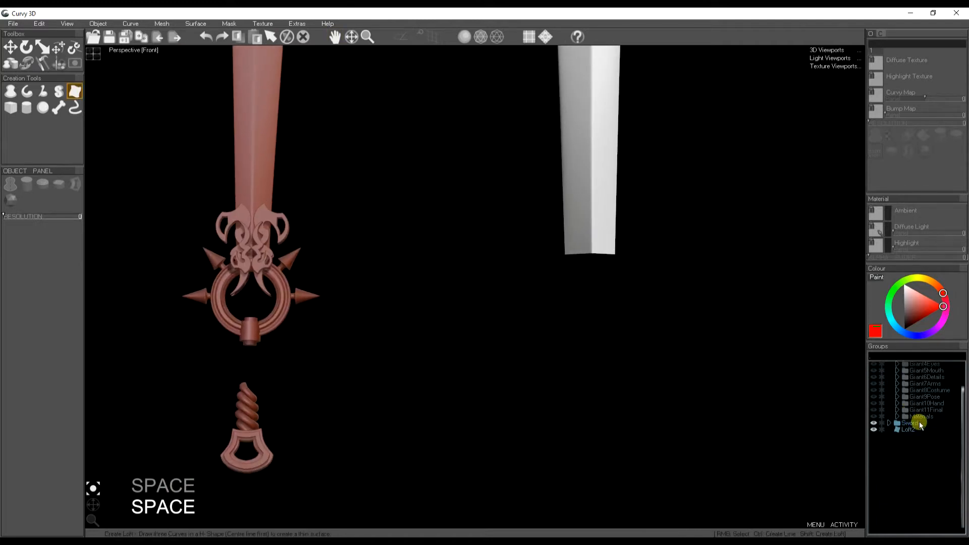
left_click(919, 422)
key("w")
left_click_drag(306, 133, 482, 144)
middle_click_drag(590, 280, 496, 288, "shift")
scroll(491, 284, "up", 2)
middle_click_drag(470, 331, 481, 311, "shift")
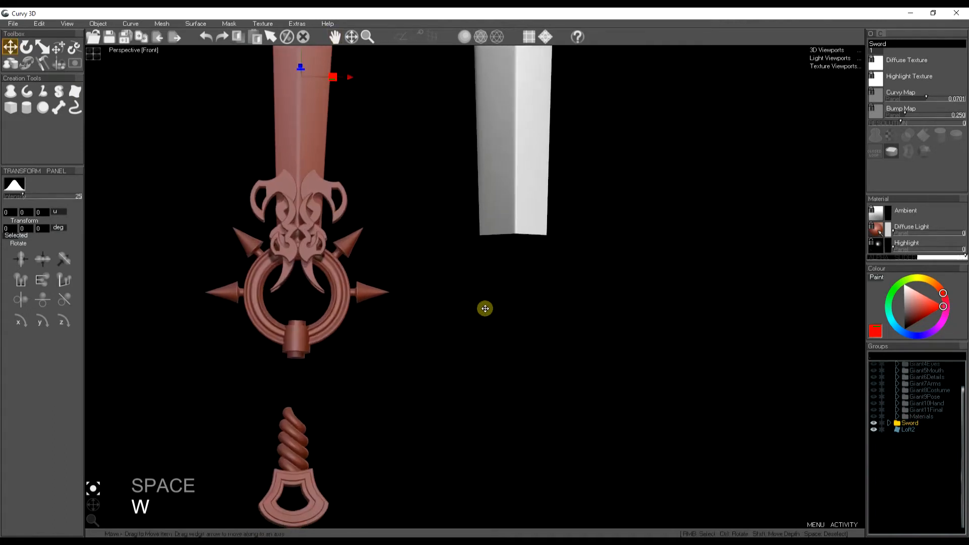
key("space")
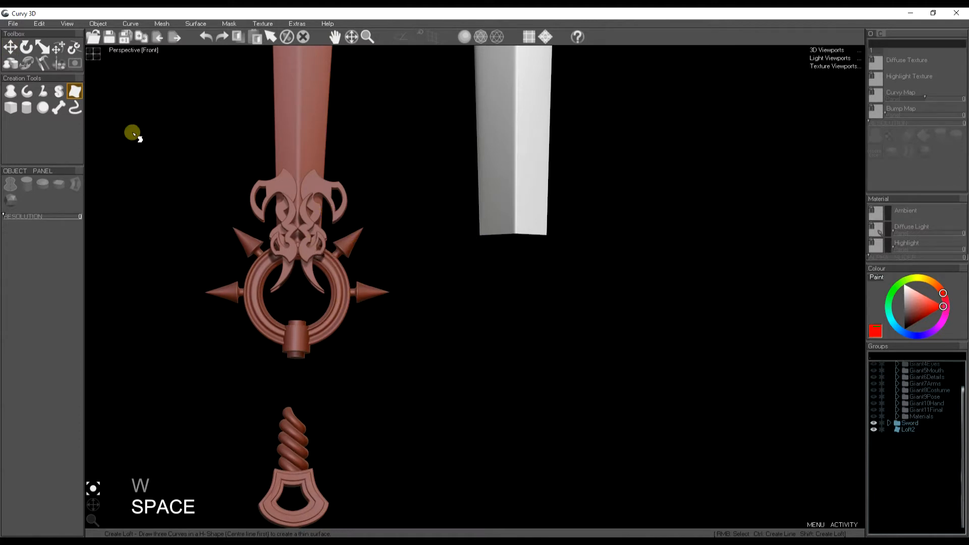
In a full-size Left view, draw a closed lathe profile with a stepped front edge just below the blade's lower end.
left_click(9, 92)
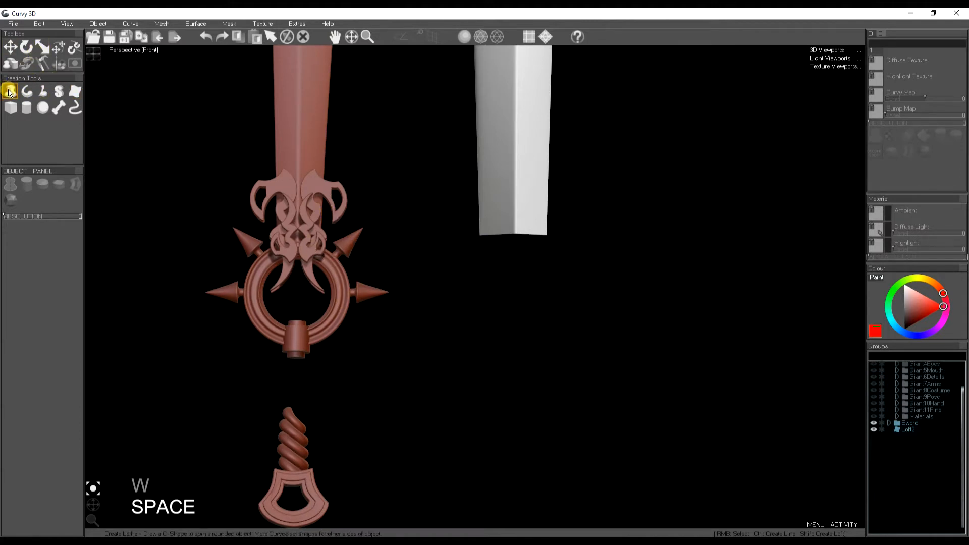
left_click(95, 52)
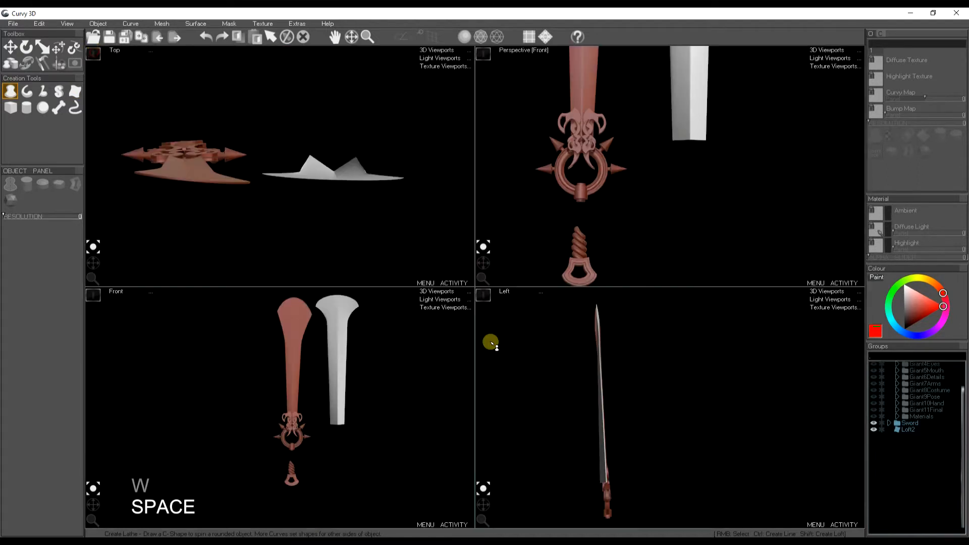
left_click(485, 297)
middle_click_drag(398, 458, 419, 366)
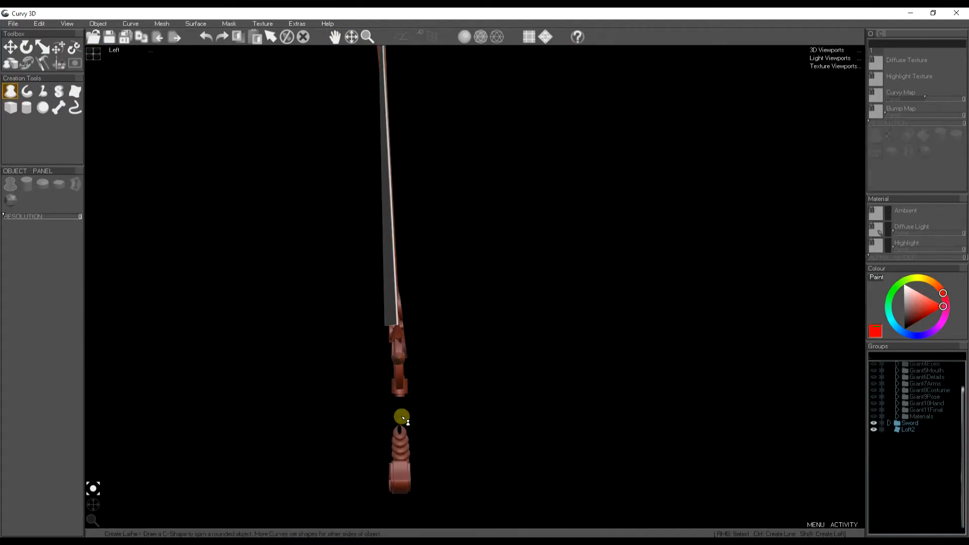
scroll(399, 362, "up", 2)
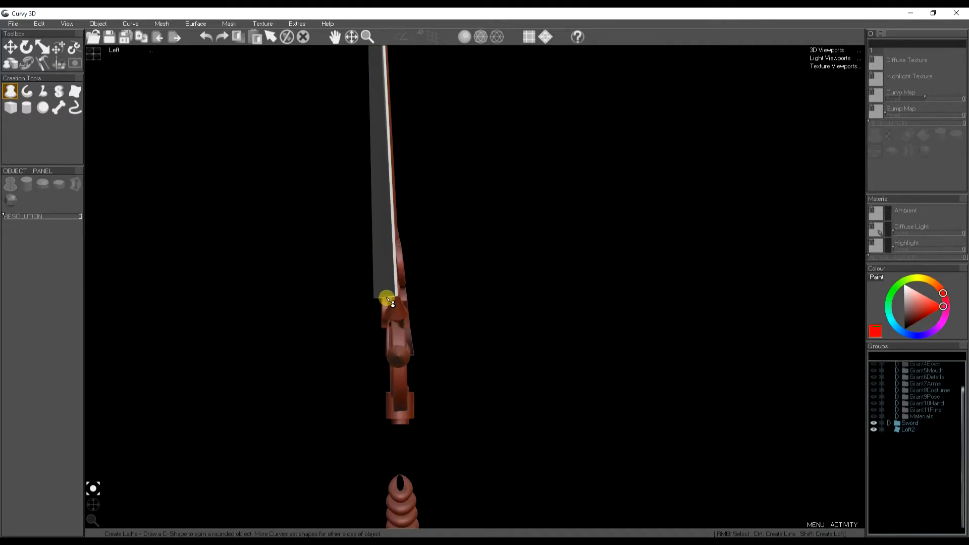
left_click_drag(393, 295, 362, 292)
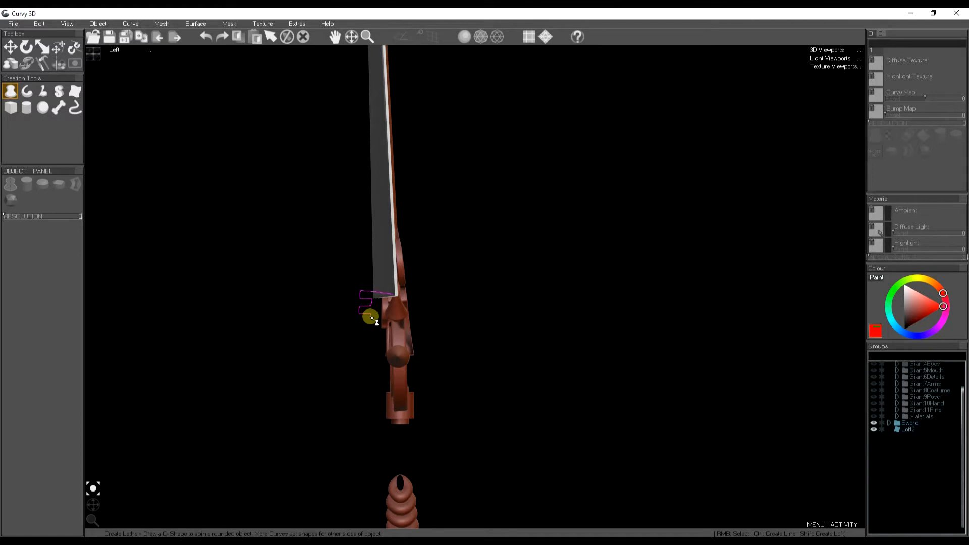
left_click_drag(358, 343, 385, 344)
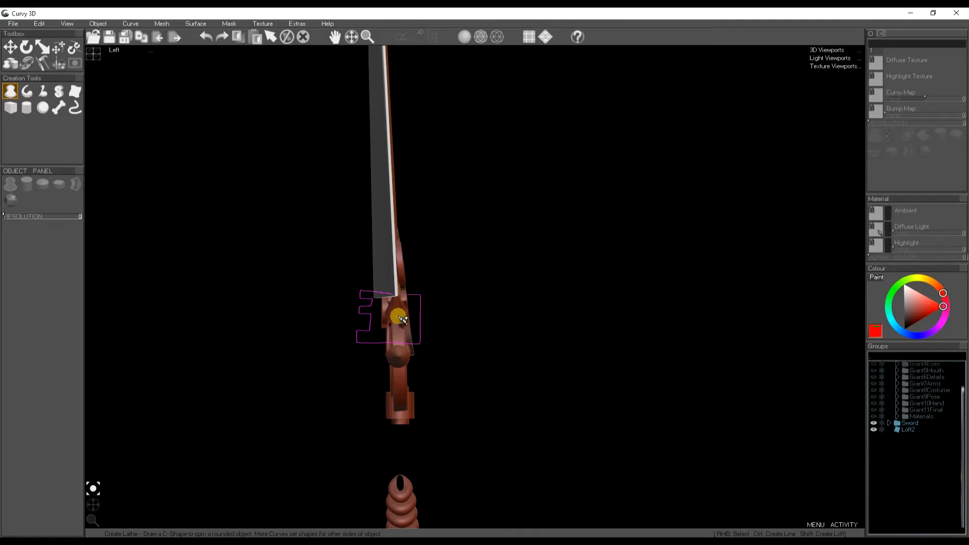
Move the new lathe object down between the reference sword's ring guard and twisted grip.
key("w")
left_click_drag(389, 274, 401, 433)
key("e")
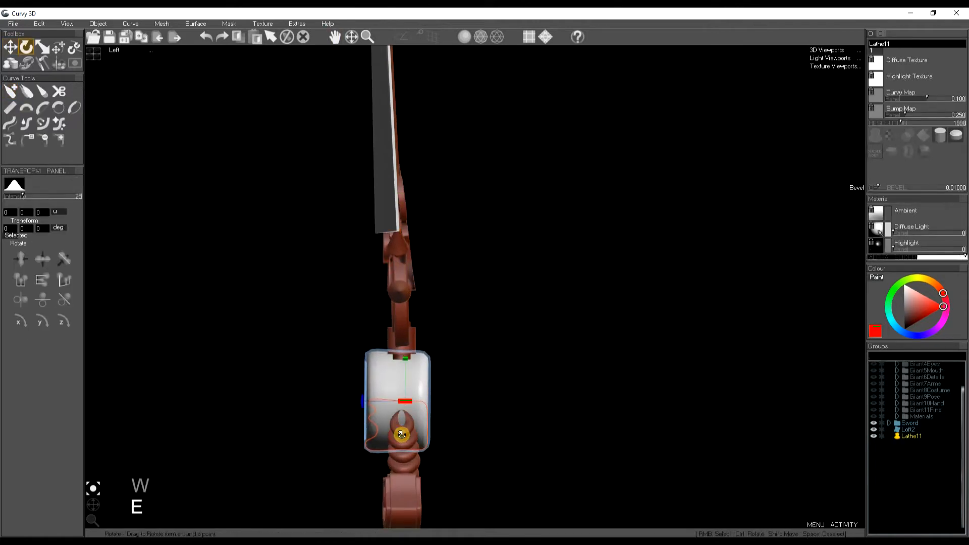
Square off the stepped front of the lathe profile with straight-line segments and Soft Move at intensity 0.
scroll(401, 419, "up", 3)
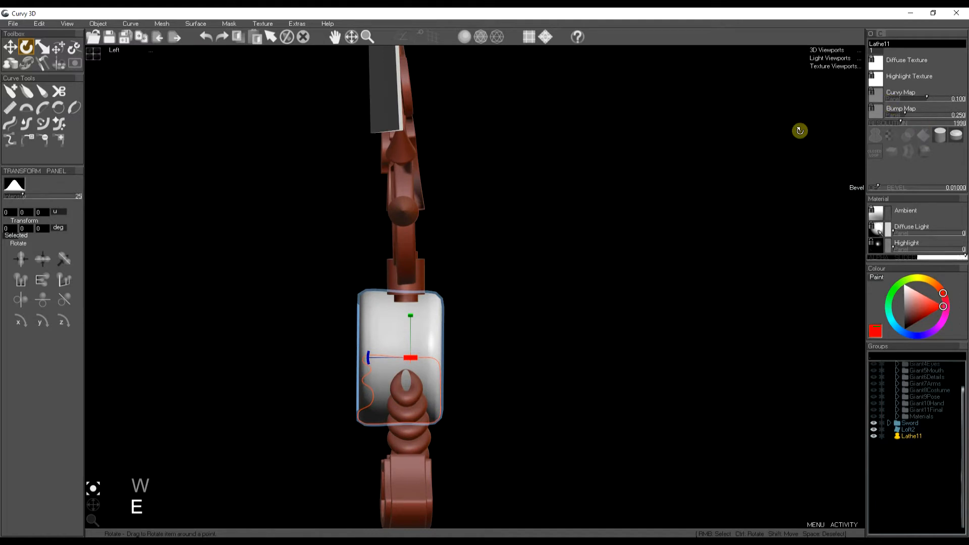
left_click(10, 108)
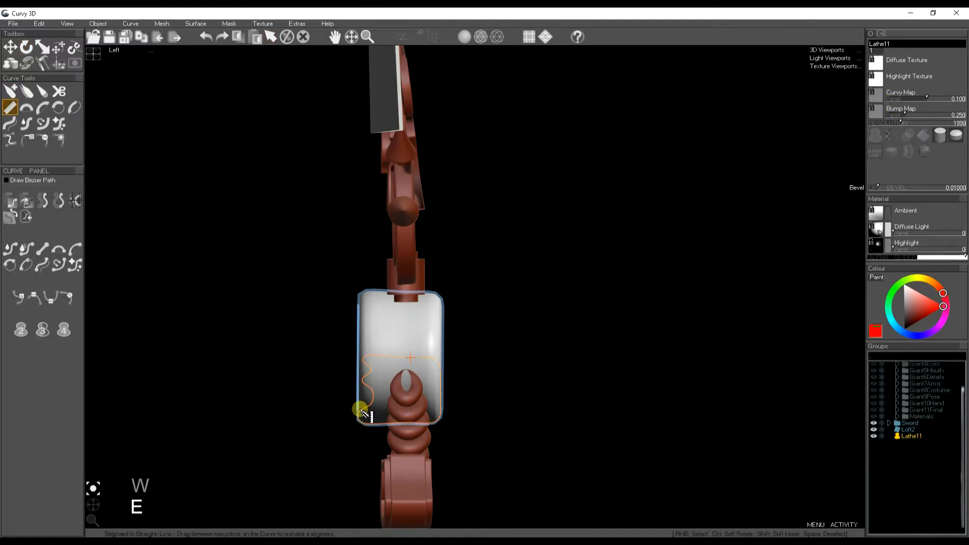
mouse_move(374, 395)
left_mouse_down()
mouse_move(370, 405)
mouse_move(363, 361)
mouse_move(370, 411)
mouse_move(373, 402)
mouse_move(359, 415)
mouse_move(376, 407)
mouse_move(386, 382)
mouse_move(375, 382)
mouse_move(379, 363)
left_mouse_up()
key("t")
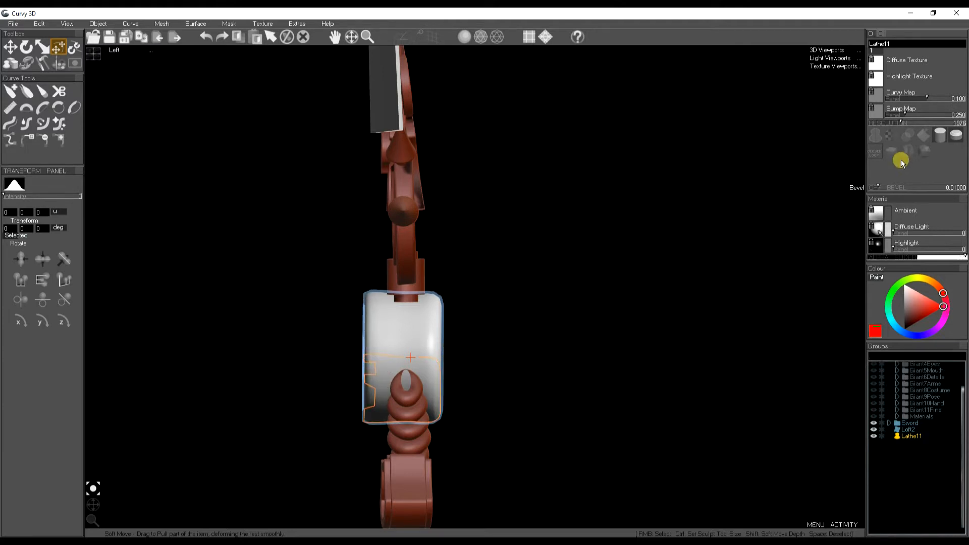
Straighten the back part of the lathe profile and bring the object into view in the four-viewport layout.
left_click(9, 108)
left_click_drag(408, 357, 439, 424)
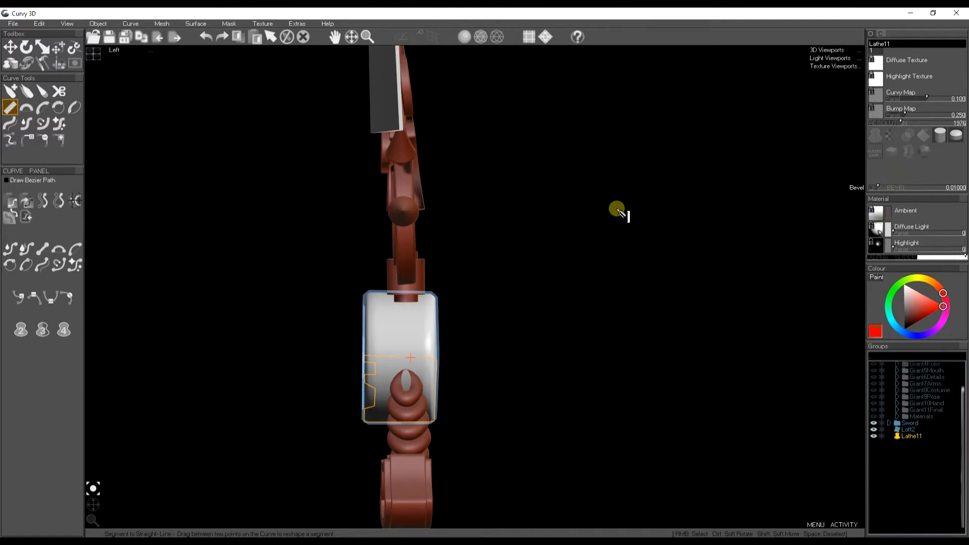
left_click(93, 53)
middle_click_drag(500, 215, 539, 206)
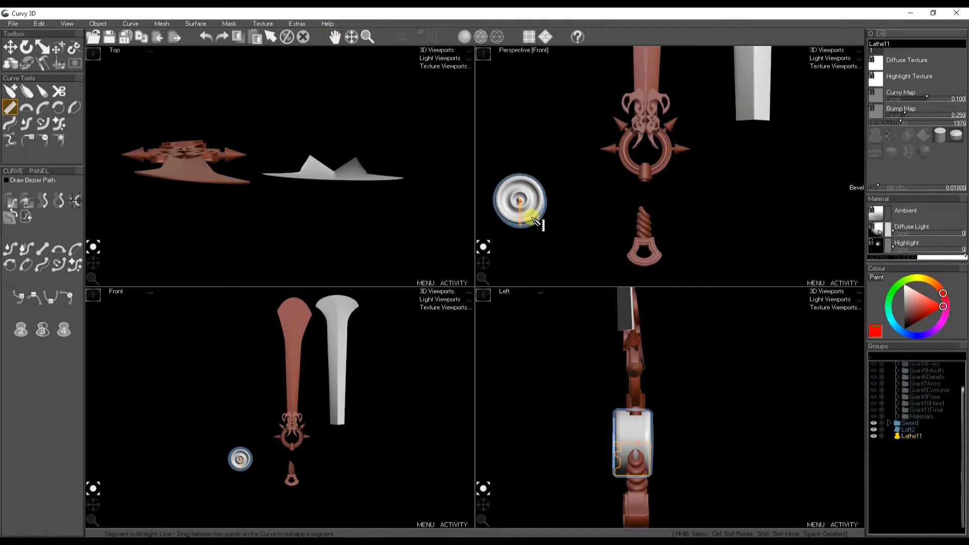
Move the lathe object beneath the new blade and shift one profile curve upward to widen it into a ring.
key("w")
left_click_drag(291, 461, 387, 462)
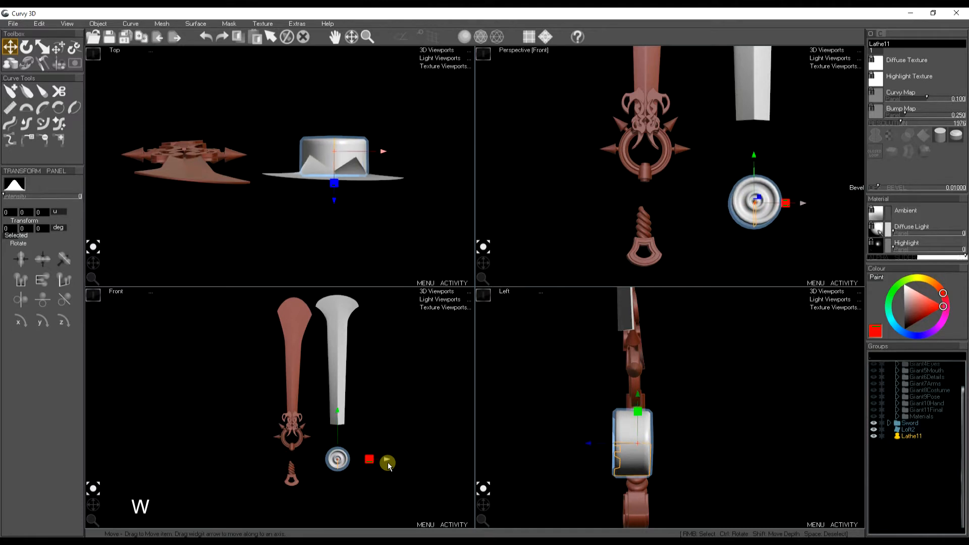
left_click(9, 108)
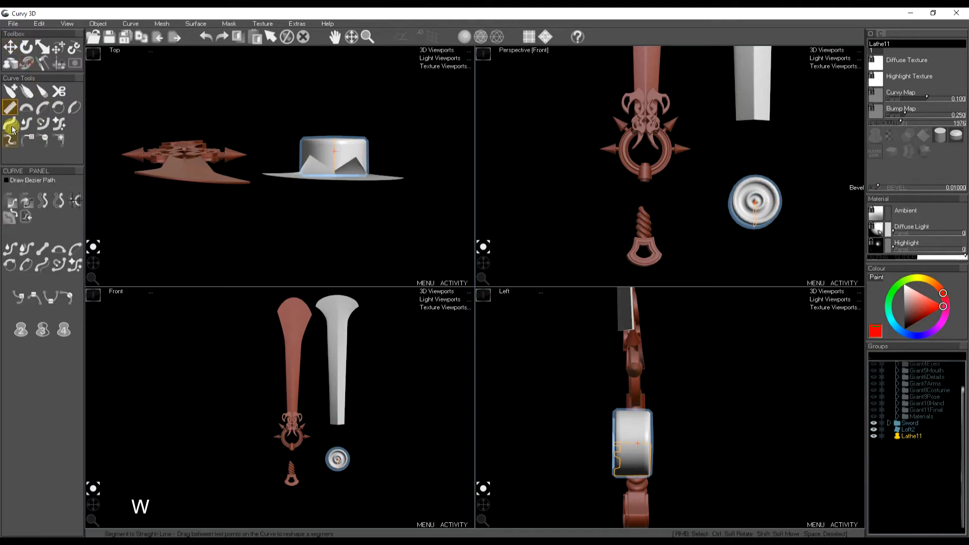
key("w")
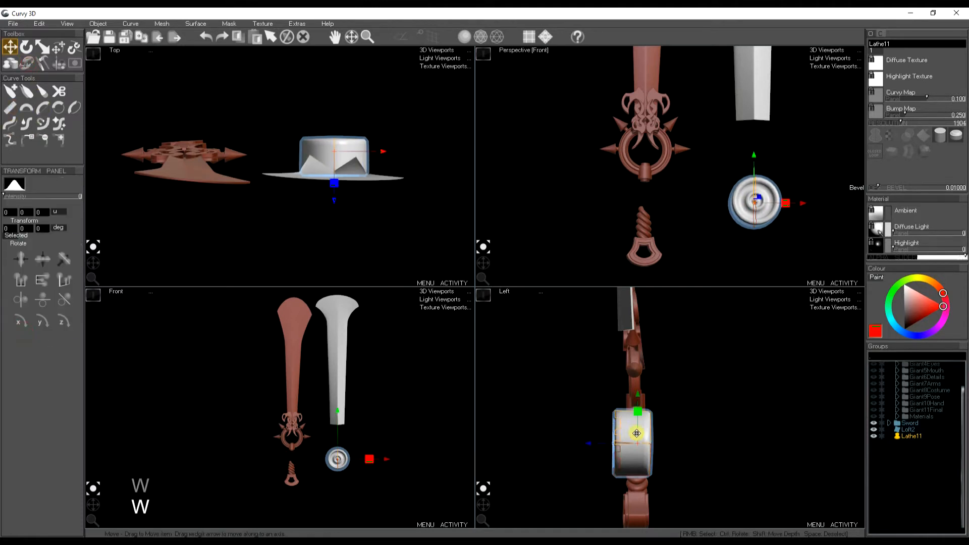
left_click_drag(638, 398, 642, 308)
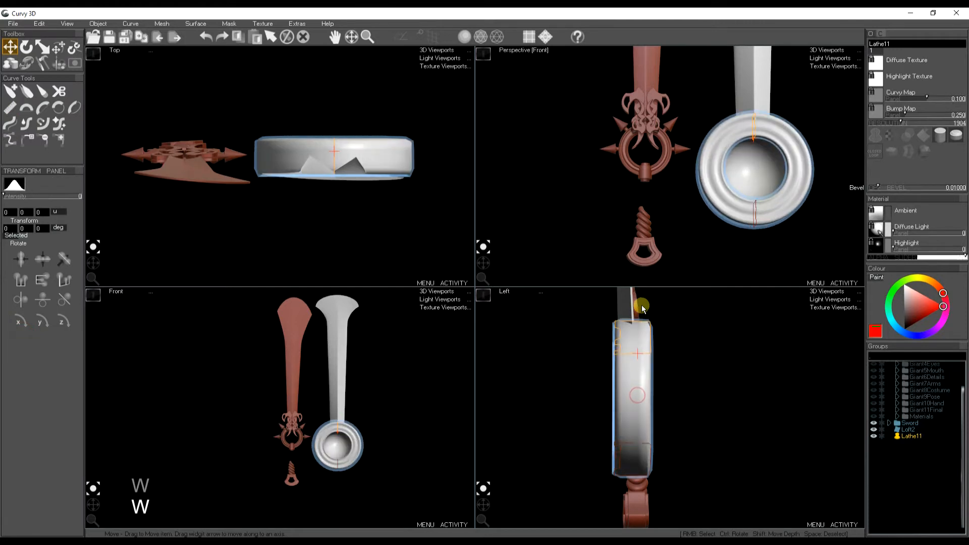
Raise the ring's mesh resolution and turn on Closed Loop to open its centre.
left_click_drag(901, 124, 959, 126)
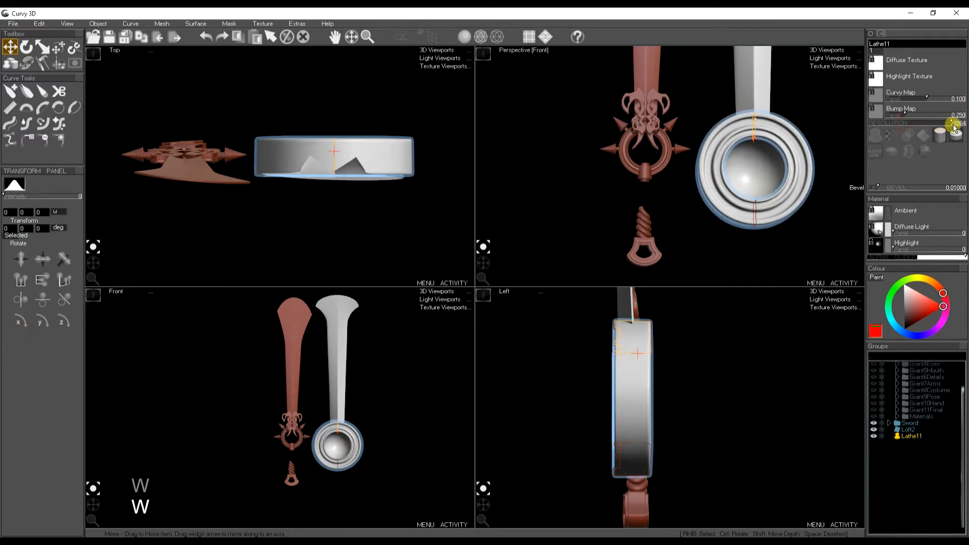
left_click(875, 151)
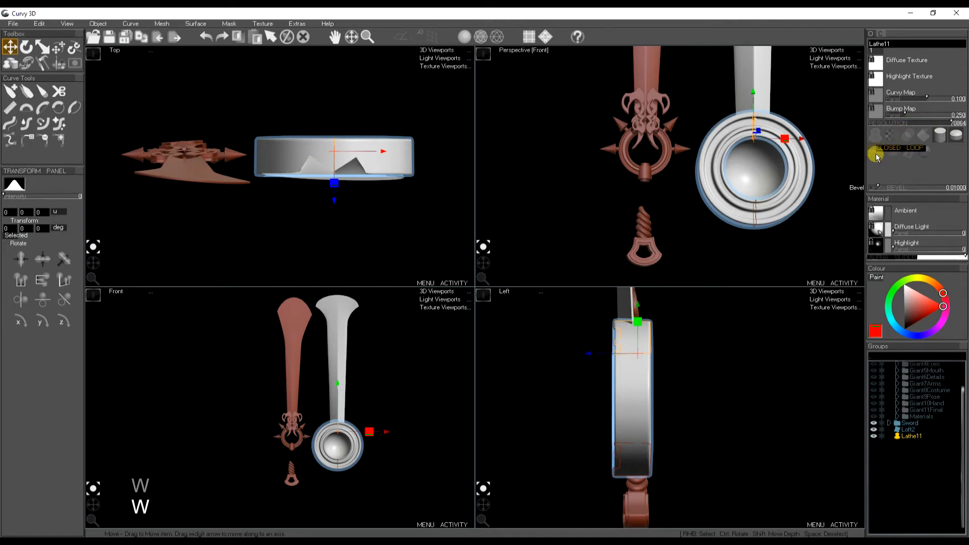
scroll(641, 410, "up", 5)
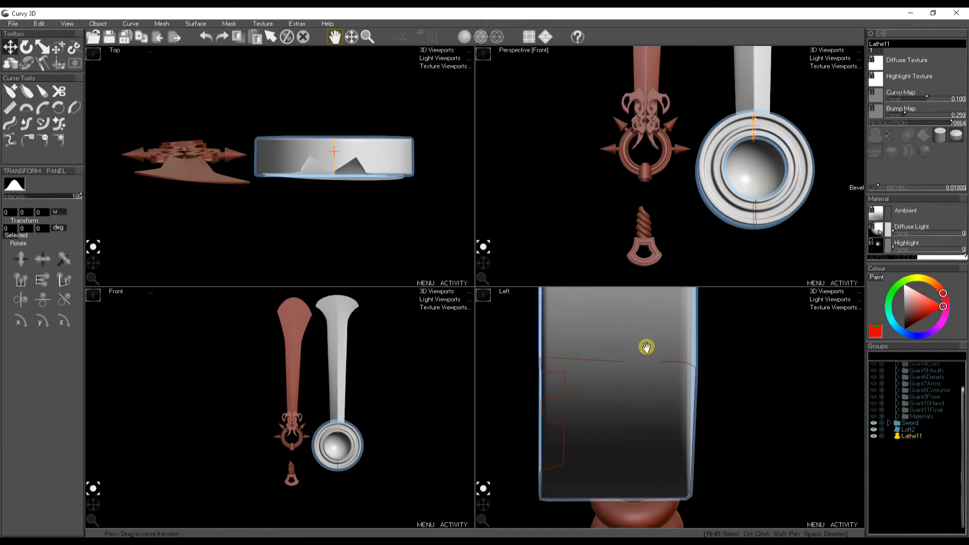
scroll(645, 354, "down", 5)
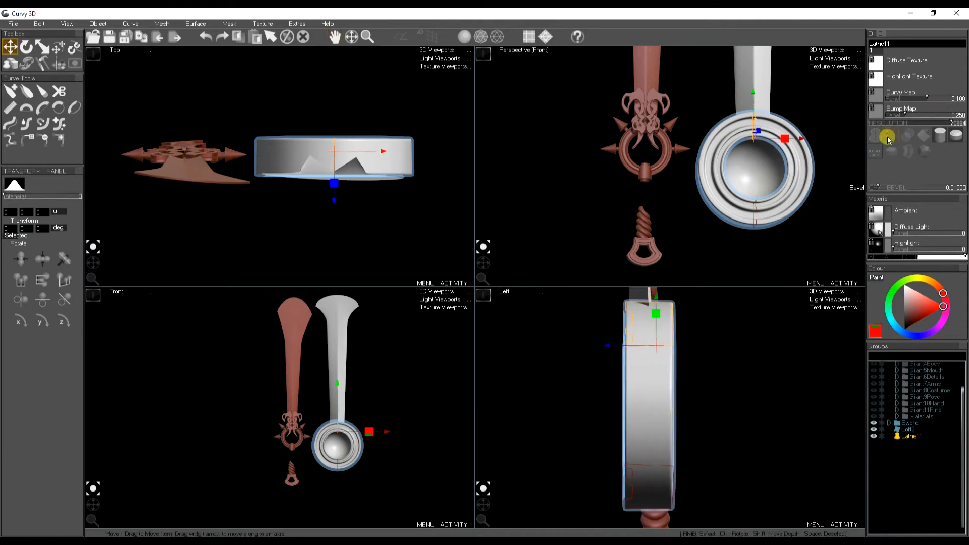
left_click(873, 154)
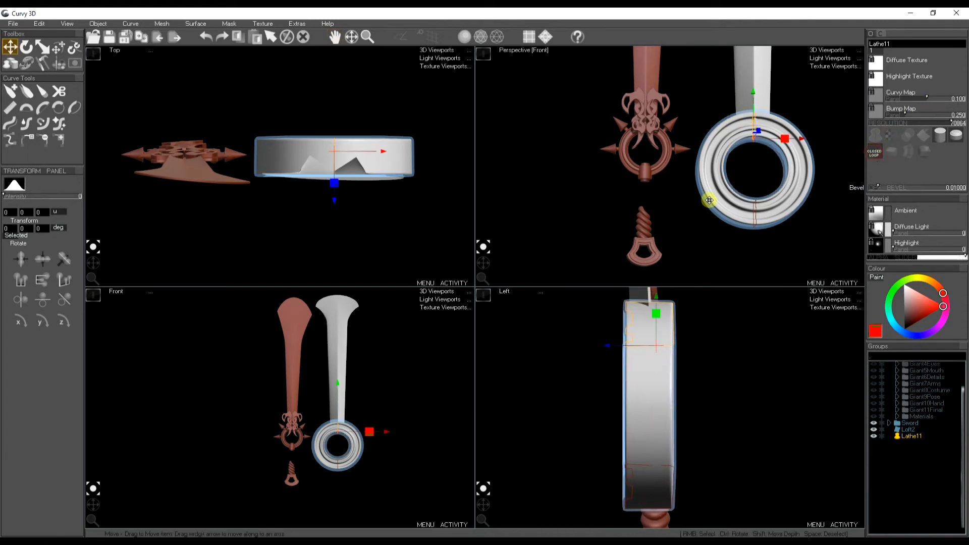
Scale the ring down and move its profile curves apart so it becomes a thin band starting at the blade's lower end.
key("space")
key("e")
key("r")
left_click_drag(647, 413, 613, 438)
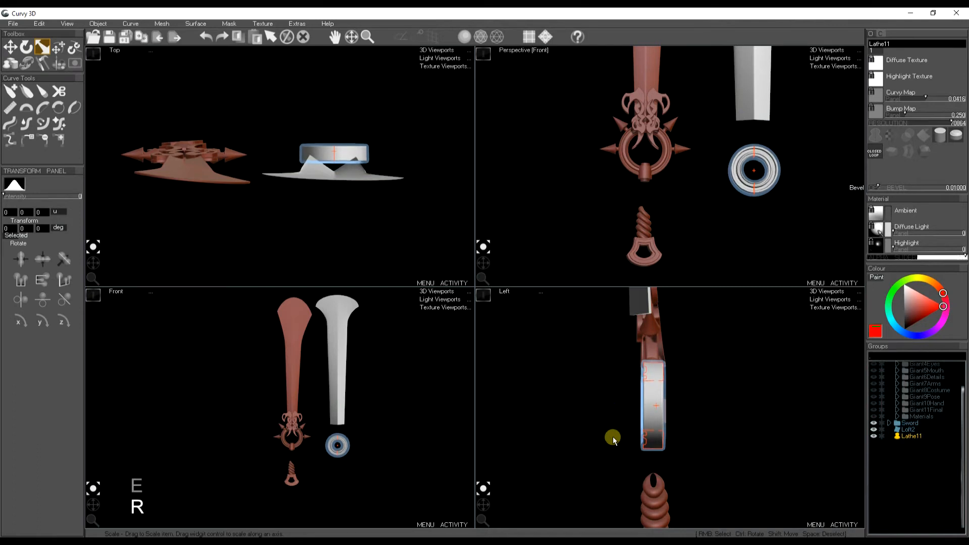
key("w")
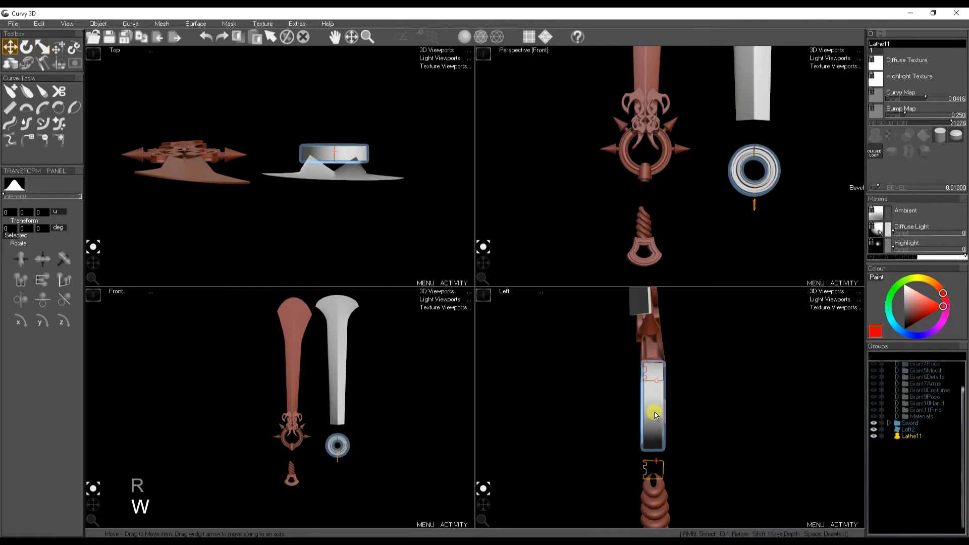
left_click_drag(658, 340, 671, 358)
left_click_drag(659, 303, 653, 323)
Select the lofted blade and scale down its depth to flatten it.
key("space")
right_click(648, 311)
key("r")
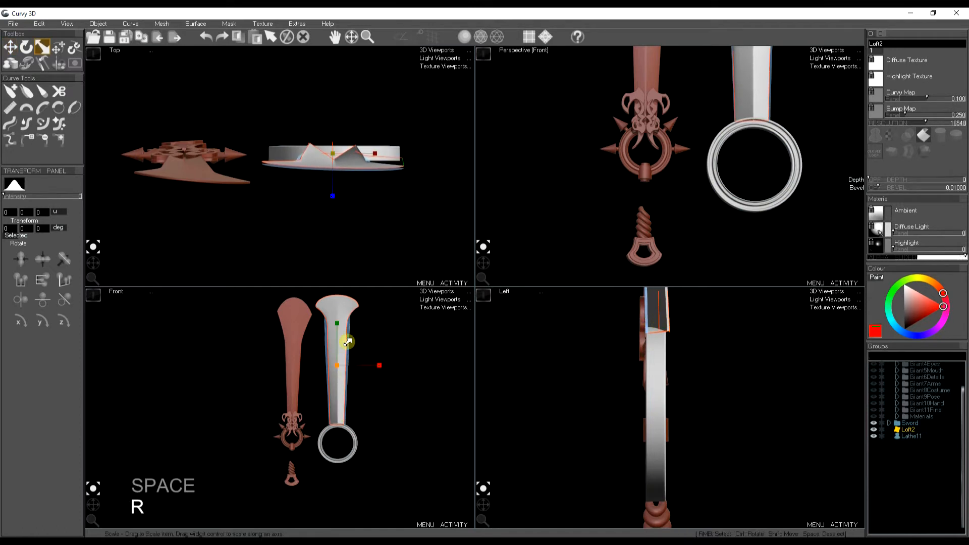
key("space")
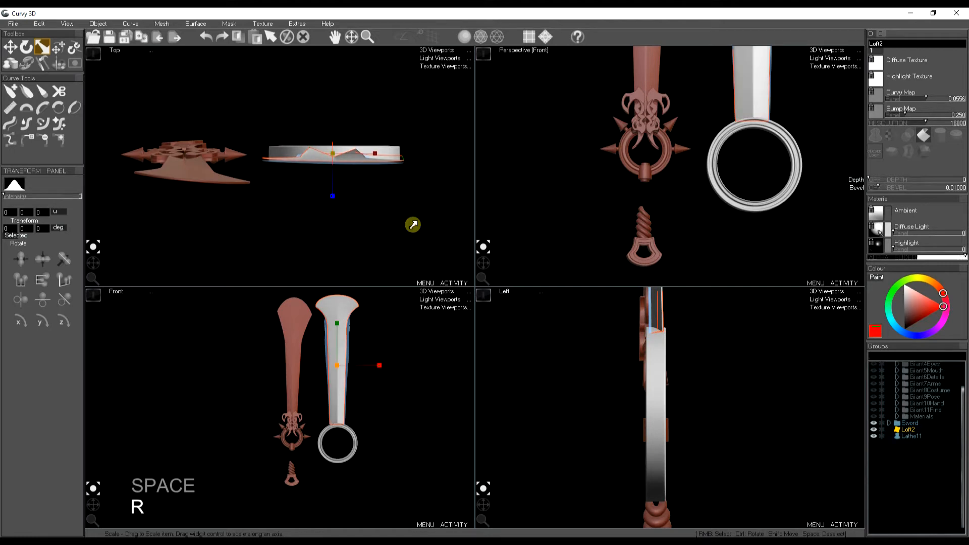
Move the ring's lower profile curve upward to reduce its diameter to about the size of the reference ring.
right_click(753, 207)
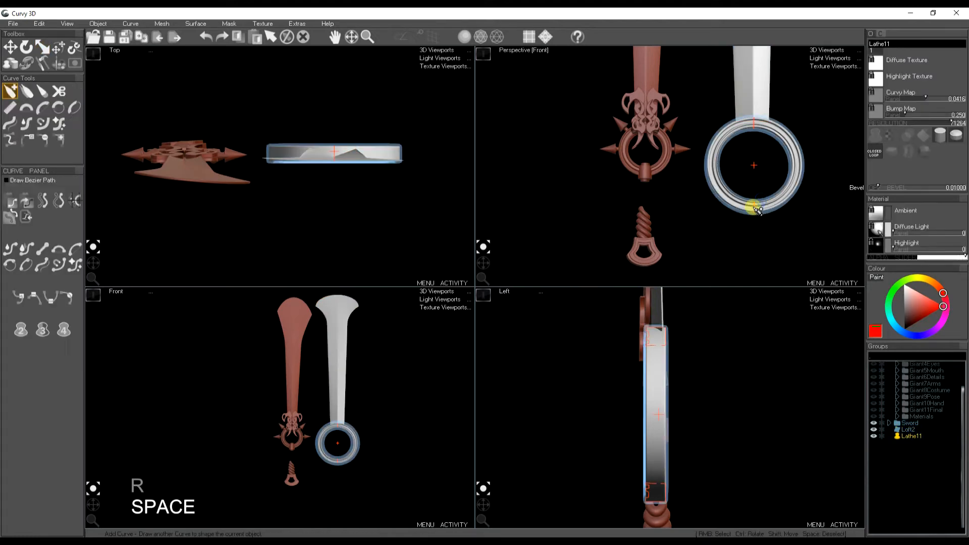
key("w")
left_click_drag(755, 156, 760, 124)
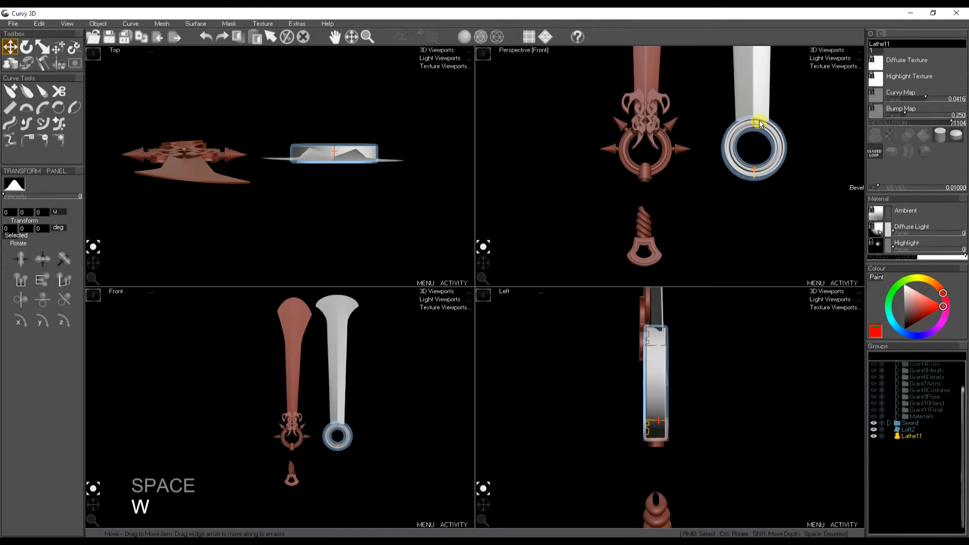
Scale the ring's profile curves down slightly to slim the band, then deselect it and frame the guard area.
middle_click_drag(755, 187, 717, 209)
left_click_drag(486, 265, 480, 261)
key("r")
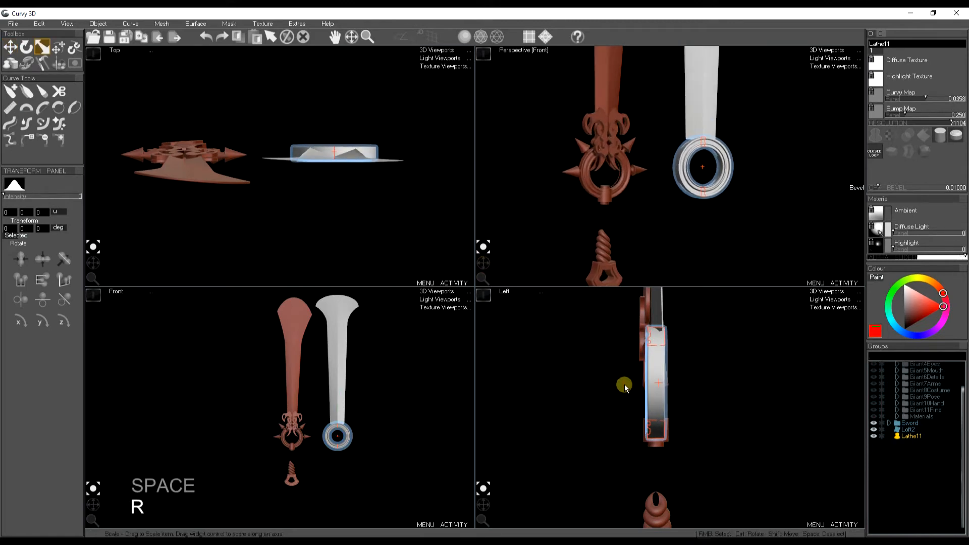
key("space")
left_click_drag(486, 262, 480, 262)
left_click_drag(734, 192, 711, 202)
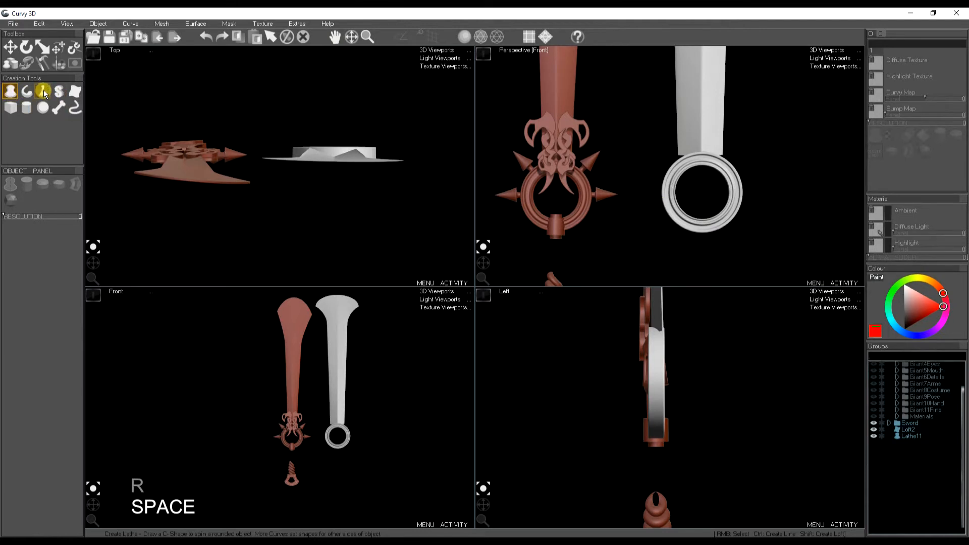
left_click(12, 95)
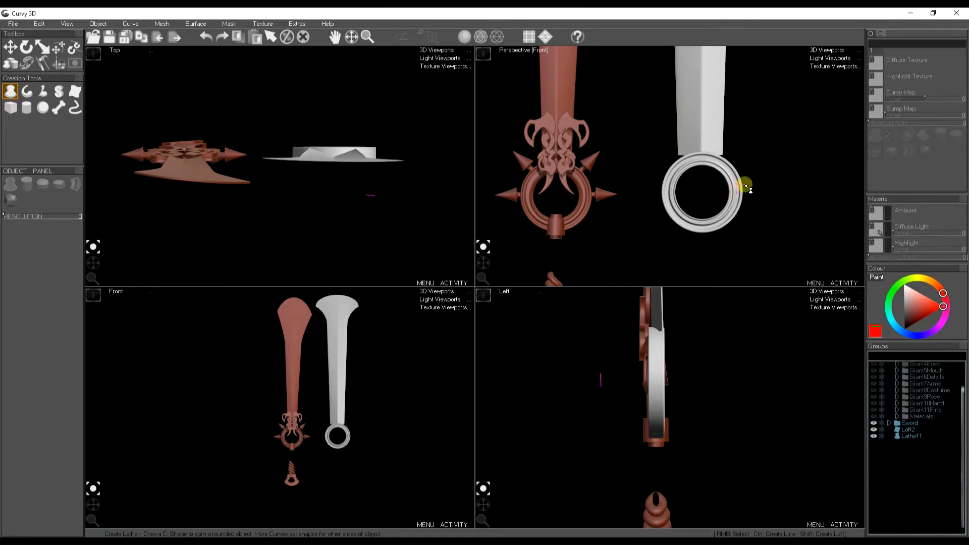
left_click_drag(745, 188, 744, 188)
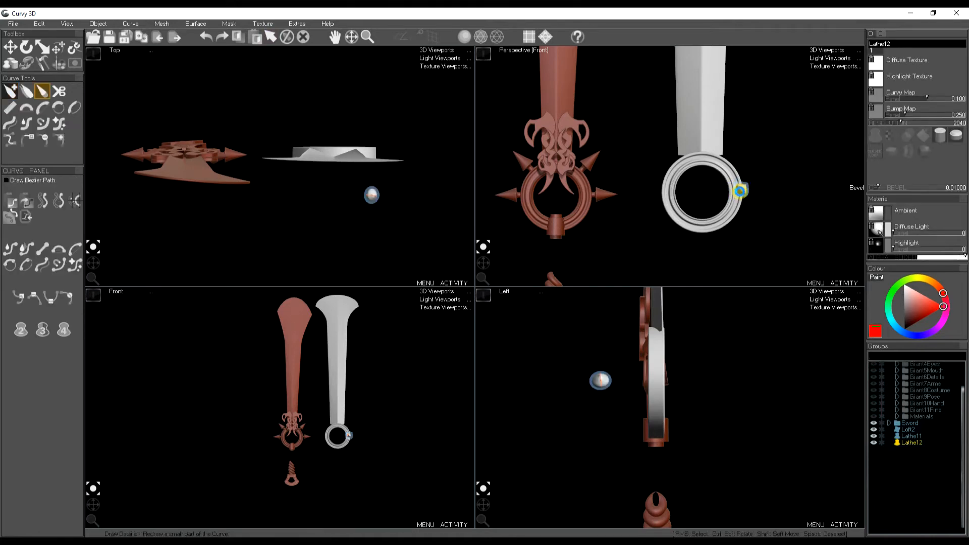
key("Delete")
Draw an arrow-shaped lathe spike with a narrow stem pointing outward from the ring's side and straighten its profile segments.
left_click_drag(741, 187, 783, 187)
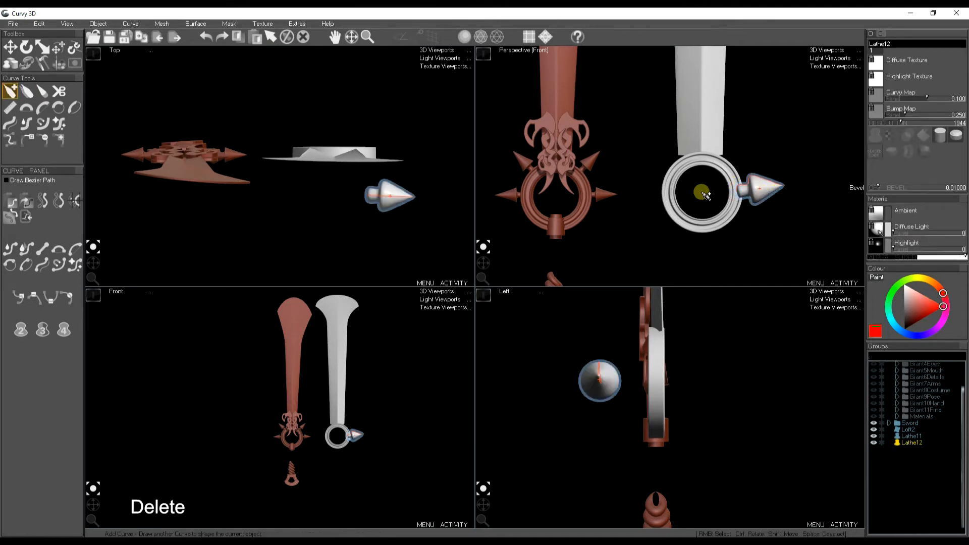
left_click(9, 107)
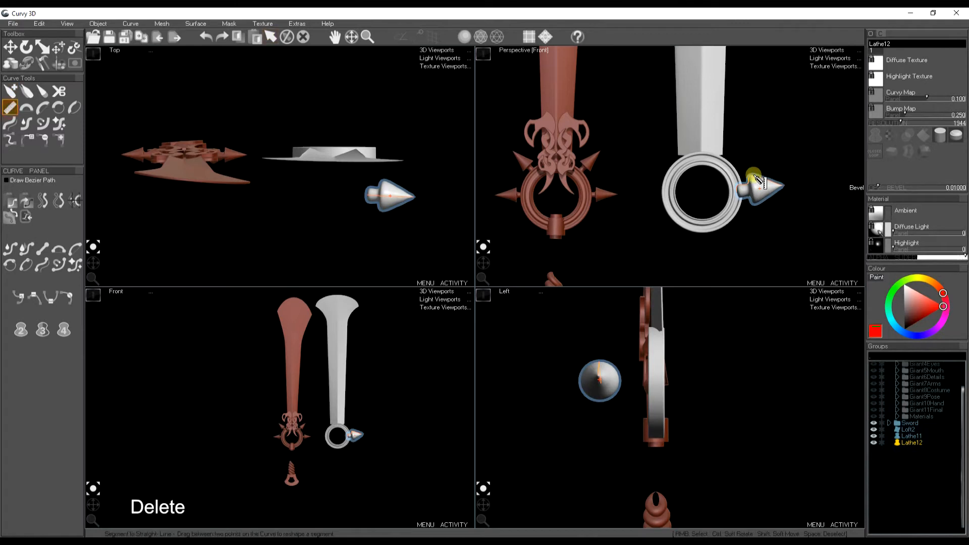
left_click_drag(776, 181, 738, 190)
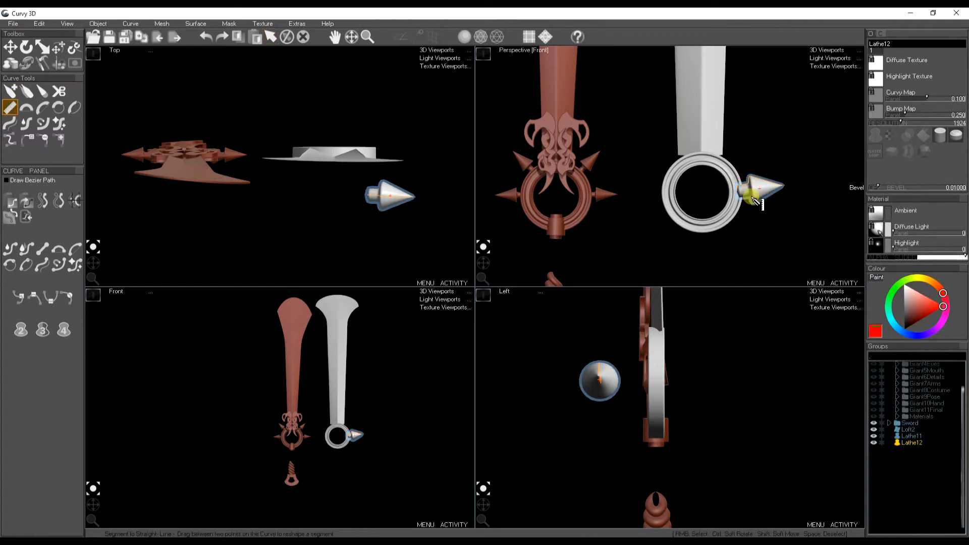
Try to reshape the spike's profile with Soft Move at intensity 6 and 100.
key("t")
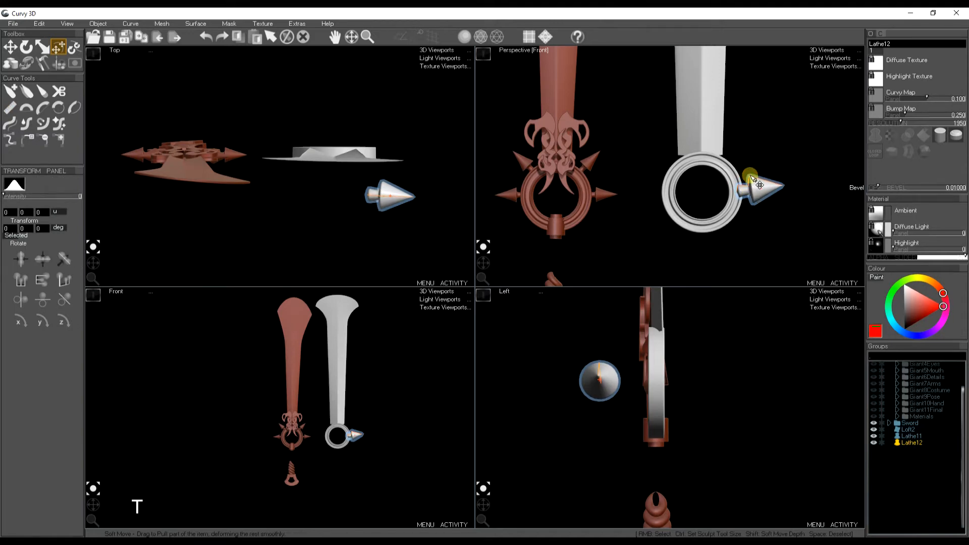
key("s")
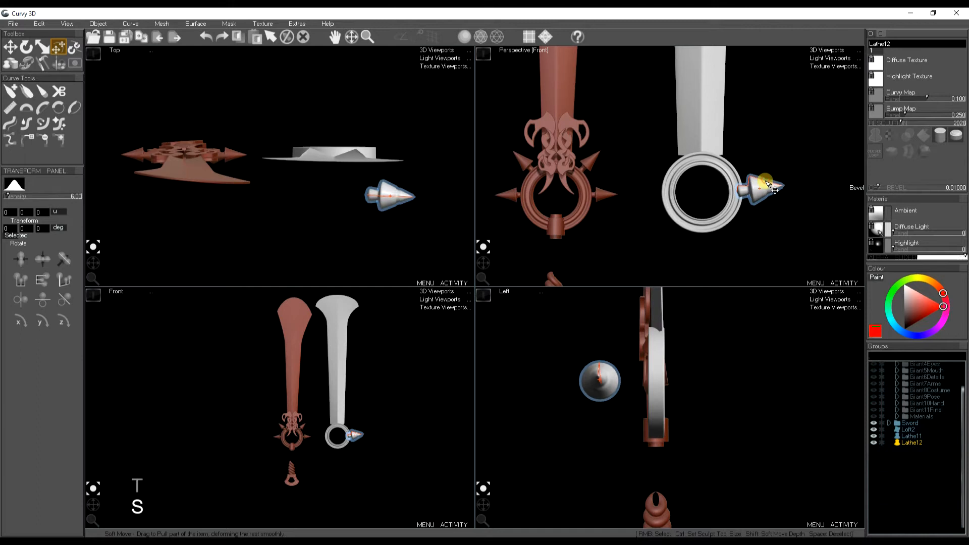
key("ctrl+z")
left_click_drag(765, 180, 773, 183)
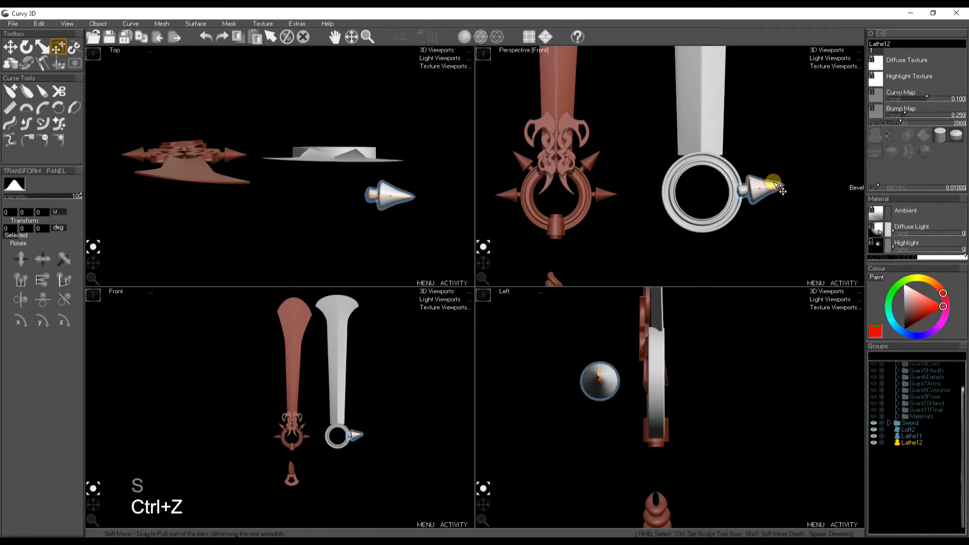
Enlarge the perspective view and rotate the spike until it points straight out horizontally from the ring.
left_click(10, 124)
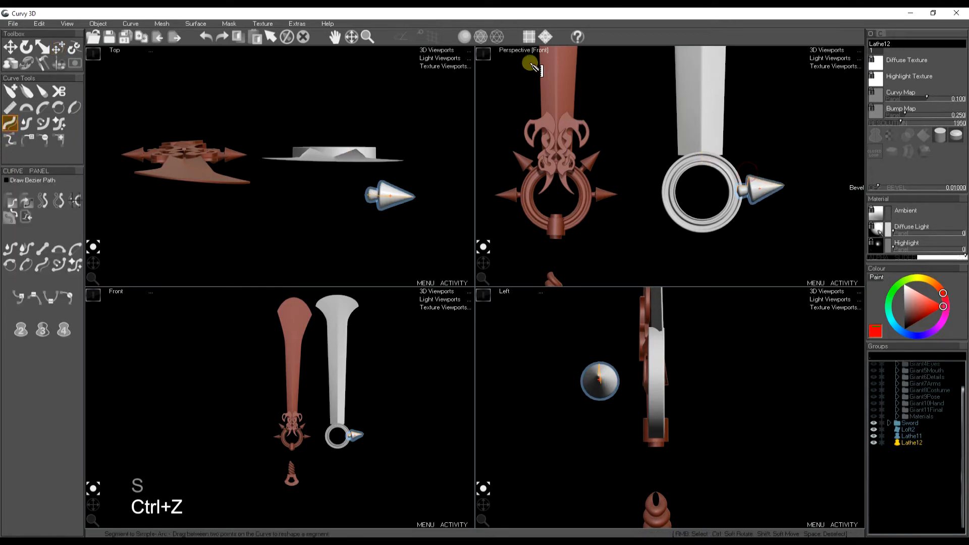
left_click(484, 57)
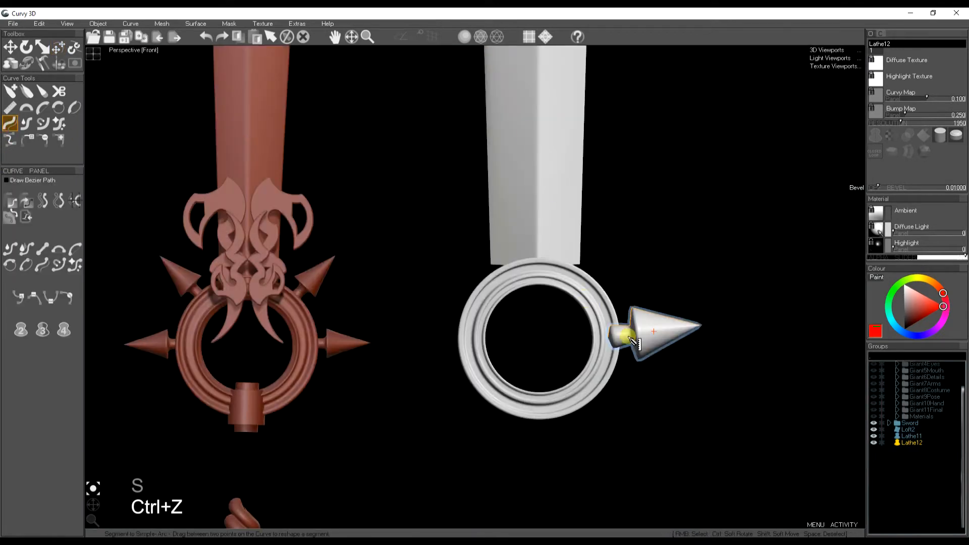
key("w")
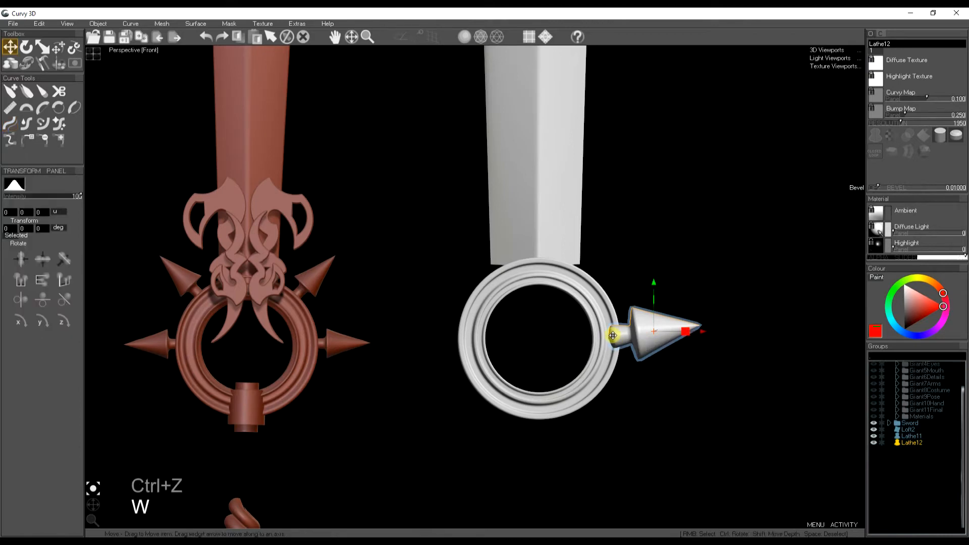
key("e")
left_click_drag(615, 338, 607, 337)
key("w")
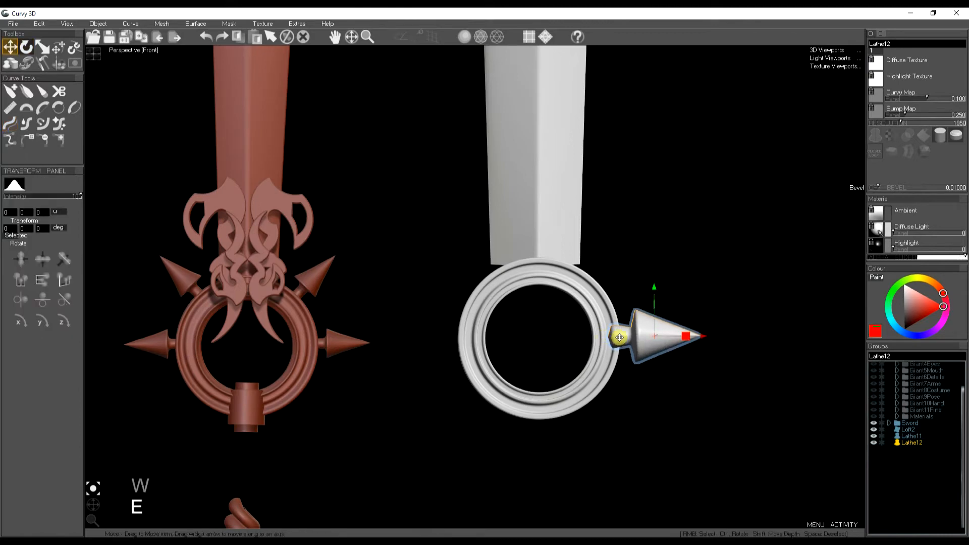
Scale the spike down and seat its stem against the ring's outer side.
key("r")
left_click_drag(617, 336, 704, 320)
key("space")
key("w")
left_click_drag(633, 339, 637, 342)
key("space")
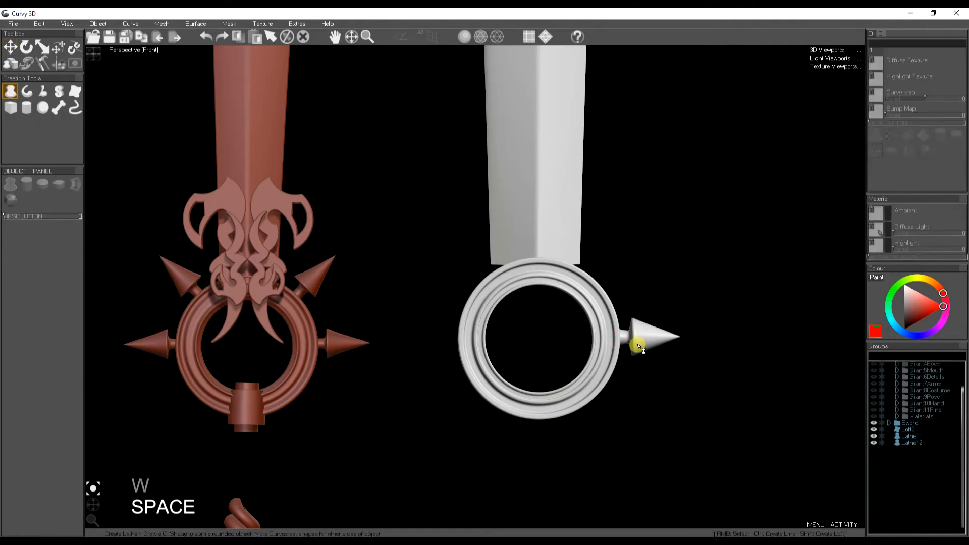
Reselect the spike and reduce its size slightly to match the side spikes of the reference guard.
right_click(647, 347)
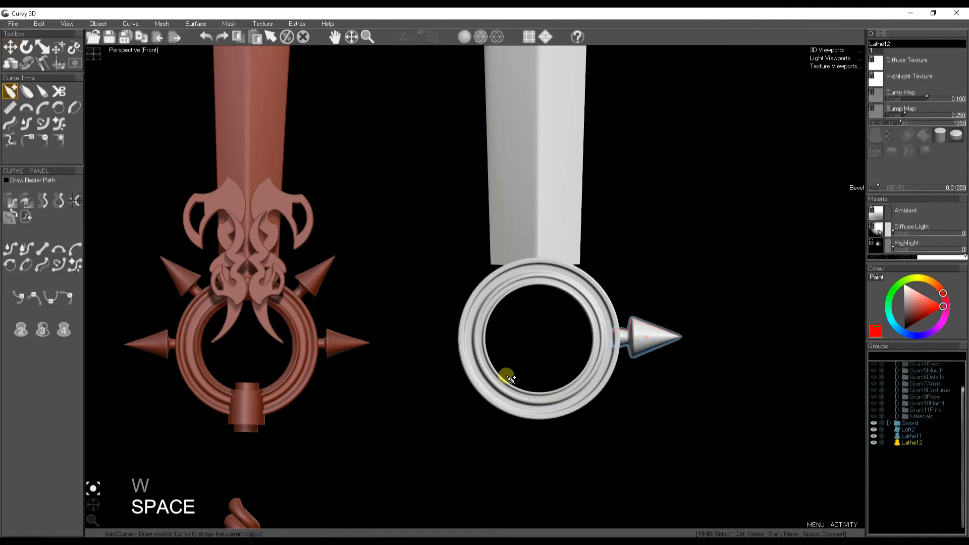
middle_click_drag(508, 375, 532, 369)
key("e")
key("r")
left_click_drag(643, 335, 622, 343)
key("space")
right_click(647, 328)
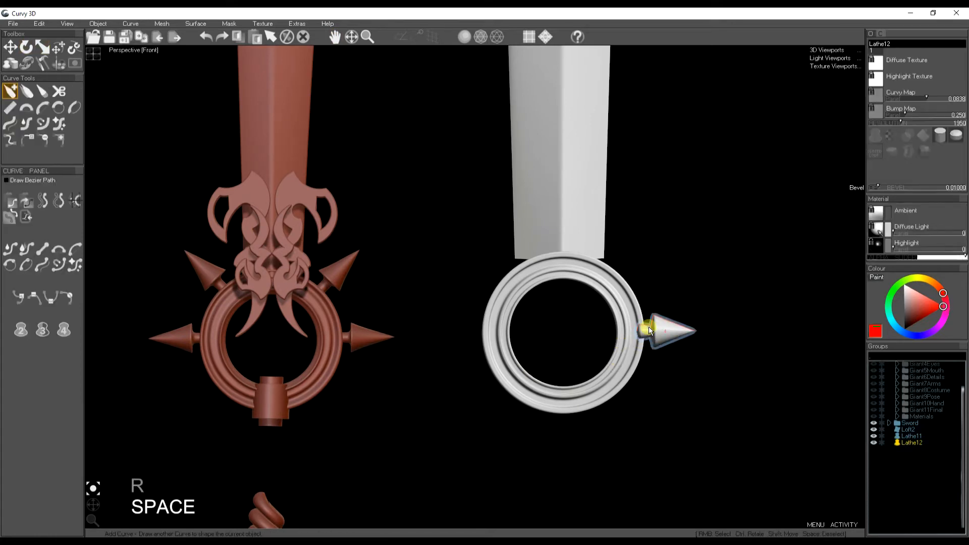
Duplicate the horizontal spike as a proxy and change the proxy's action type to Array.
key("w")
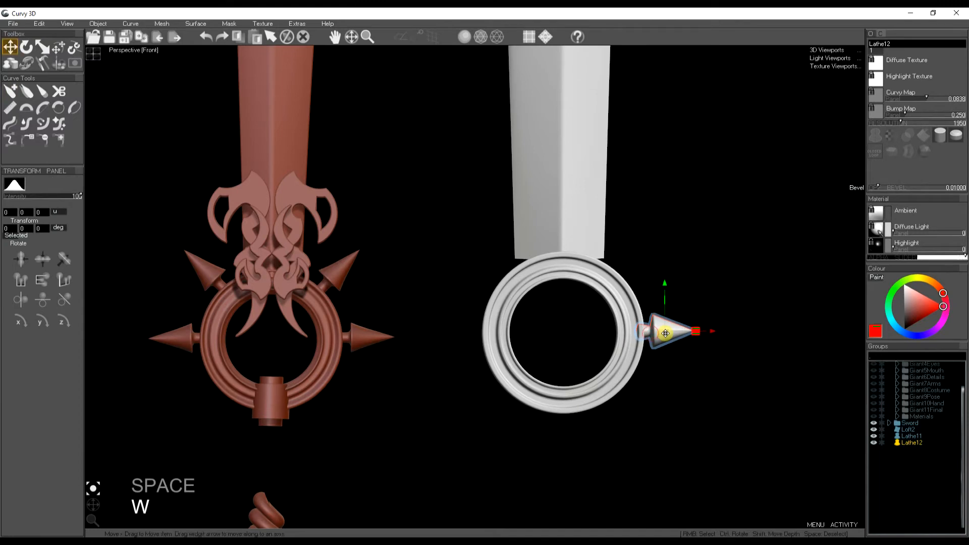
key("space")
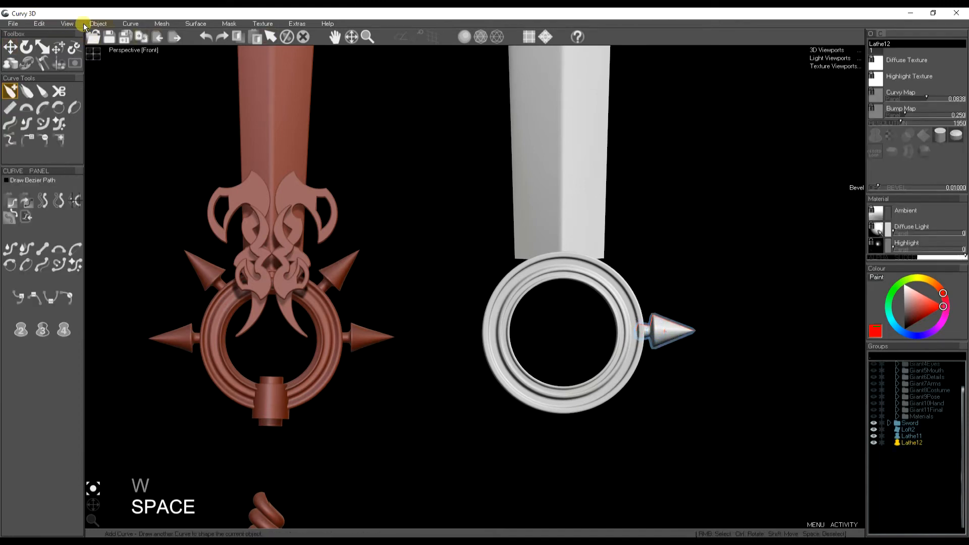
left_click(40, 24)
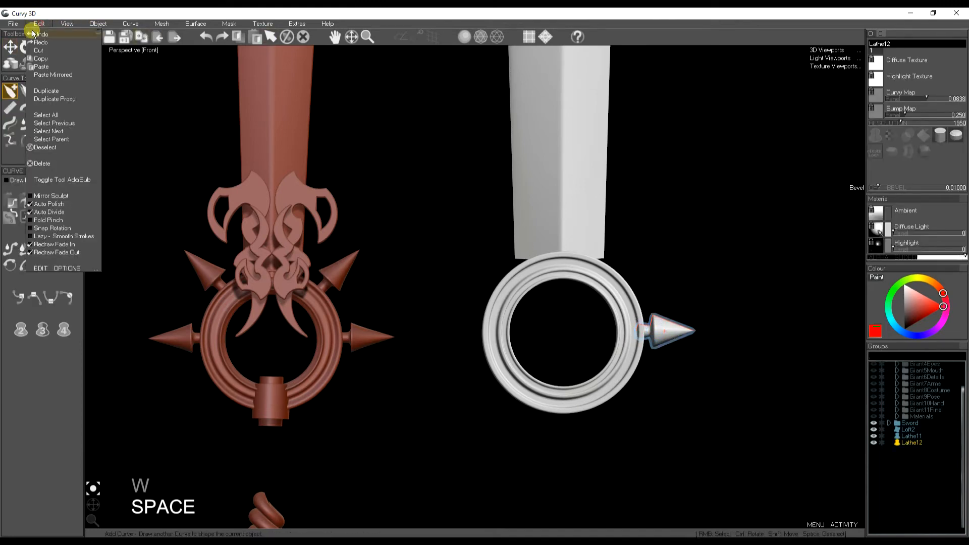
left_click(56, 96)
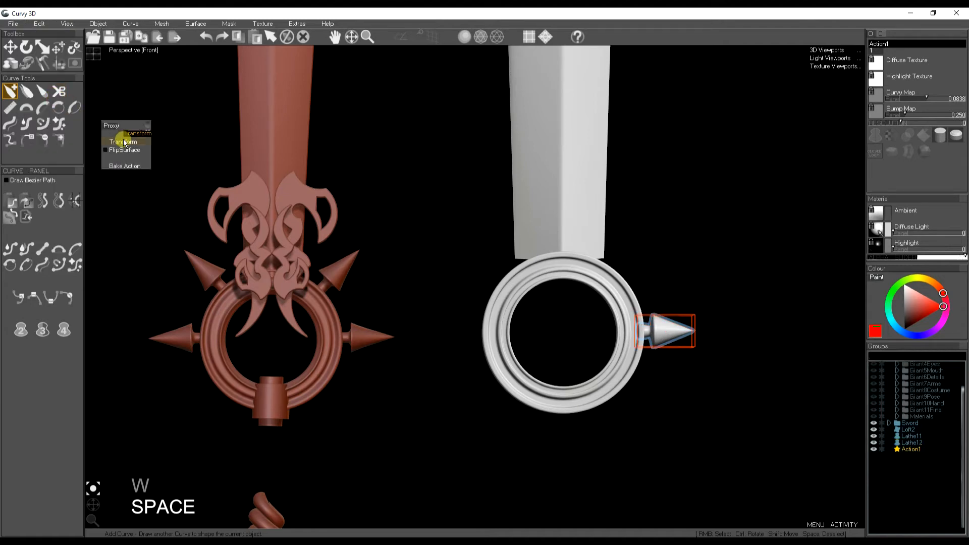
left_click(401, 34)
left_click(112, 128)
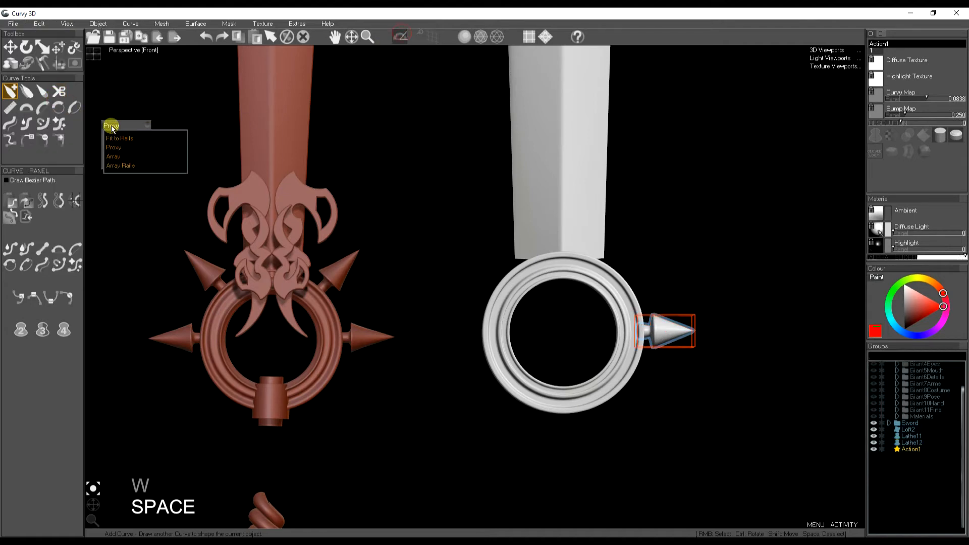
left_click(120, 159)
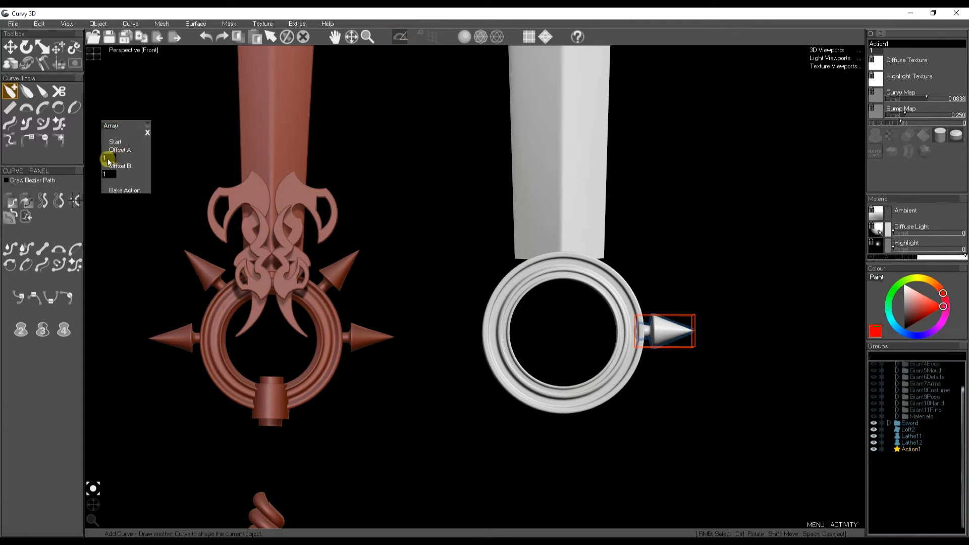
Set the array's first count to 8 and rotate its offset about the ring's centre to space the spikes evenly around the ring.
left_click(110, 158)
type("8")
key("Return")
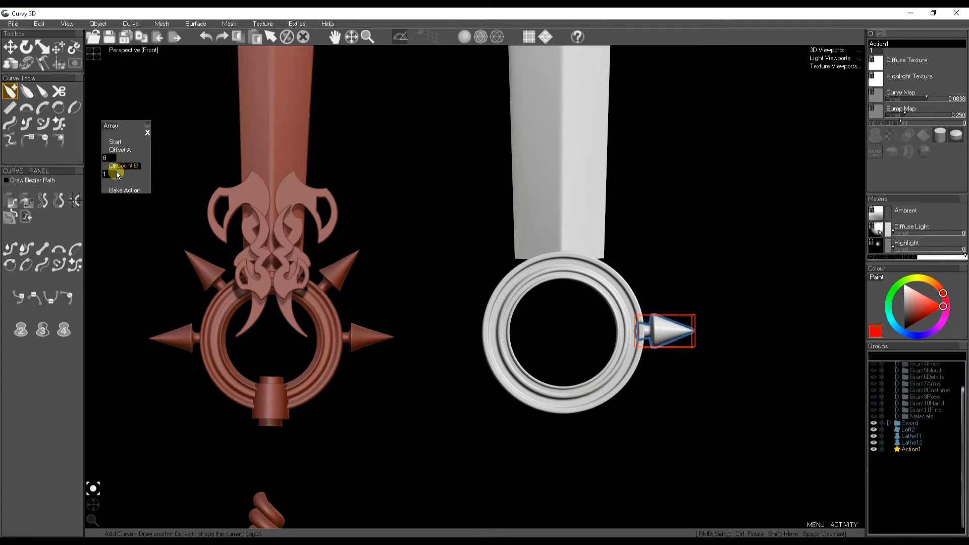
key("w")
key("e")
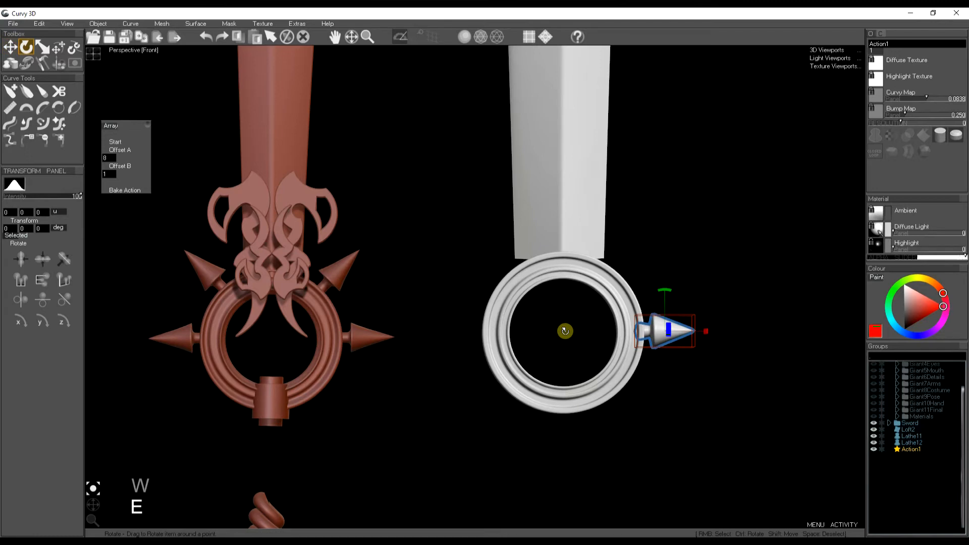
left_click(120, 152)
left_click_drag(566, 332, 533, 331)
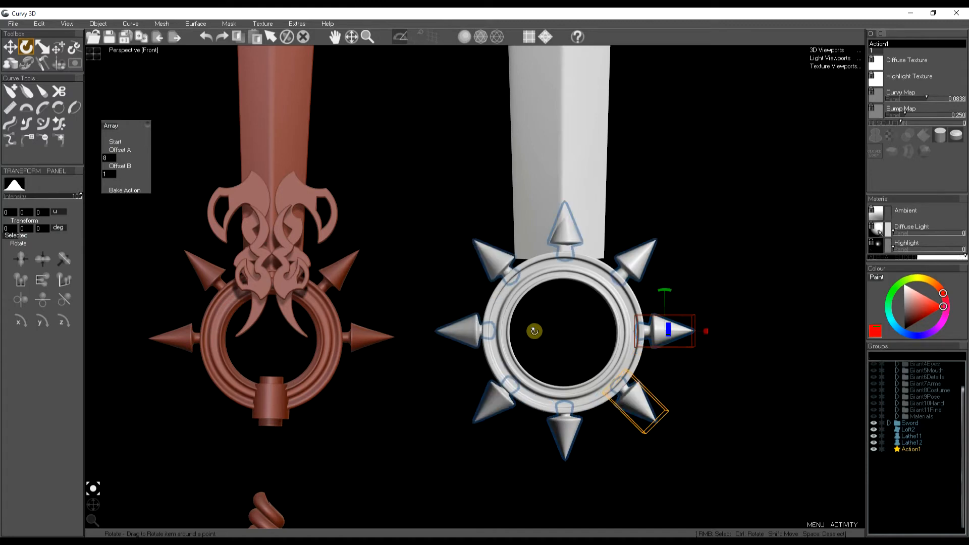
key("space")
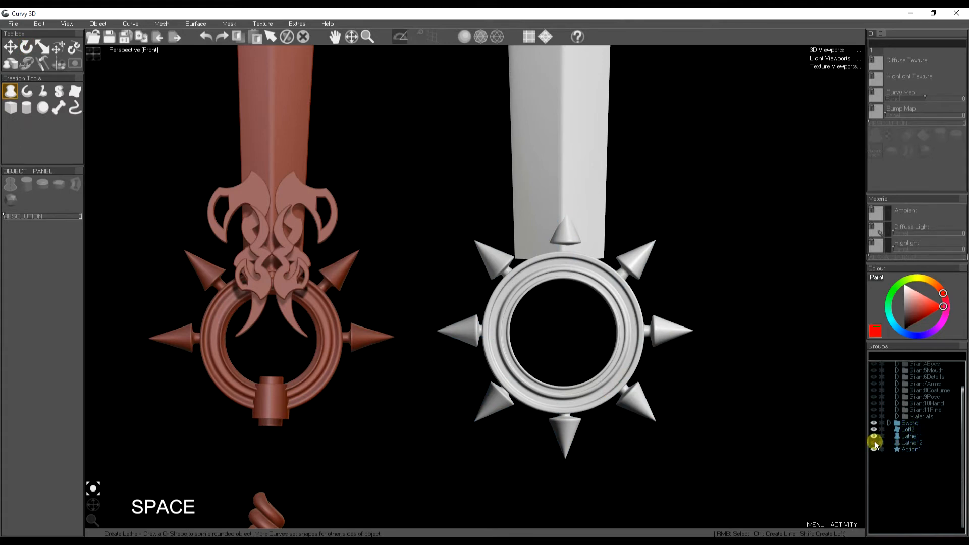
Bake the spike array into proxies and then into separate lathe objects, and delete the redundant original spike.
left_click(908, 449)
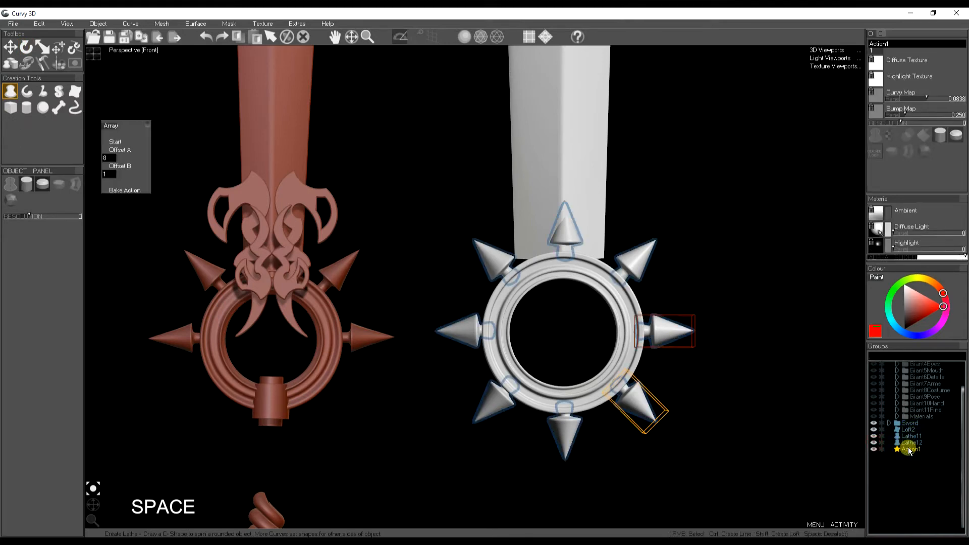
left_click(114, 191)
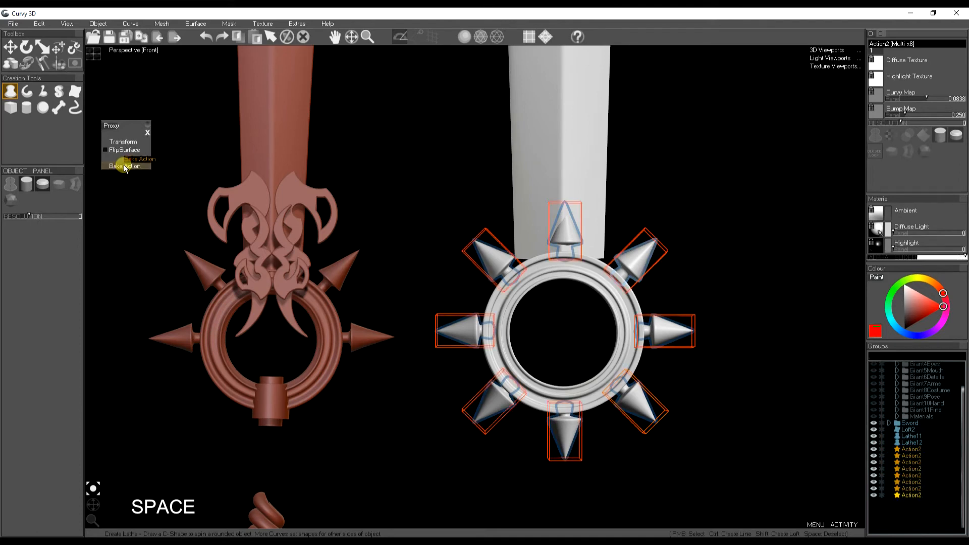
left_click(123, 165)
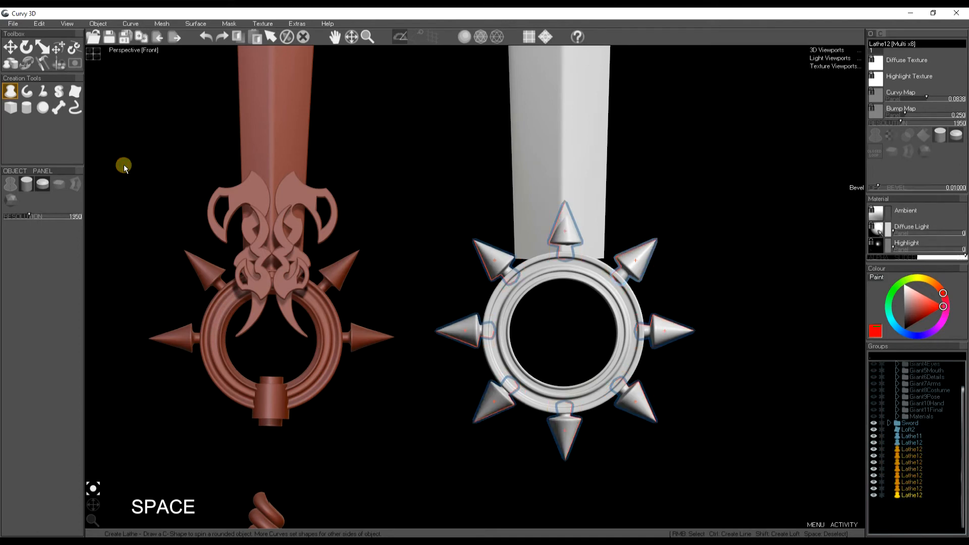
left_click(913, 443)
key("Delete")
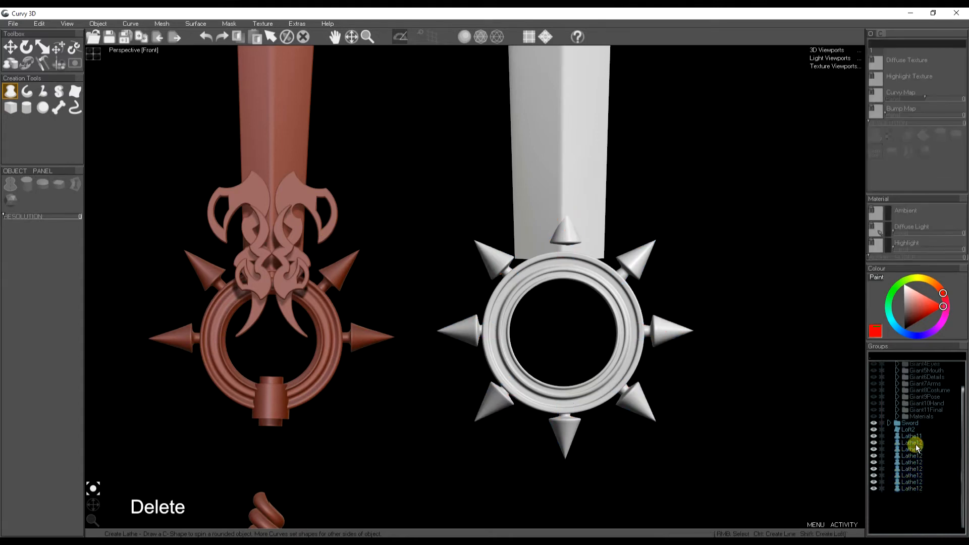
Delete the spike over the blade and the three lower spikes, keeping the two side and two upper diagonal spikes.
right_click(565, 237)
key("Delete")
right_click(493, 398)
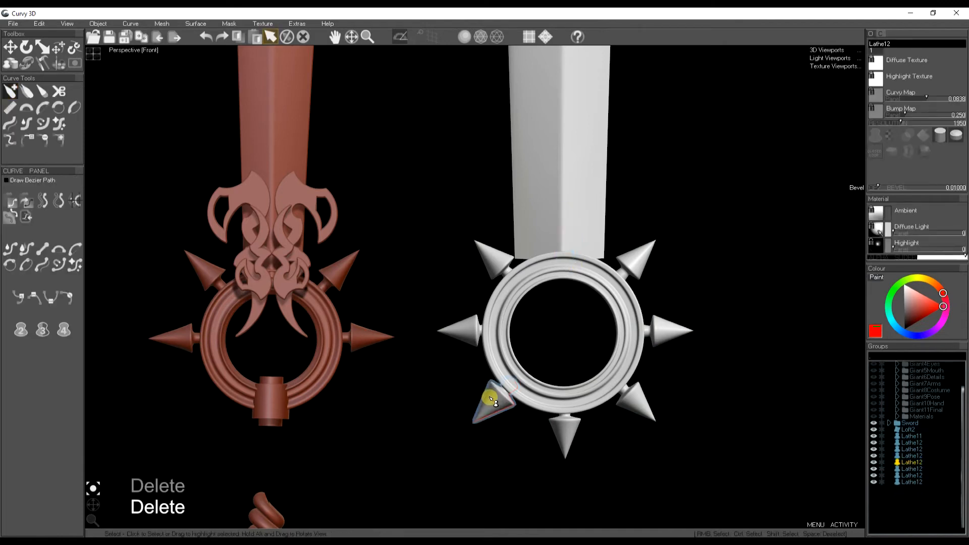
key("Delete")
right_click(568, 434)
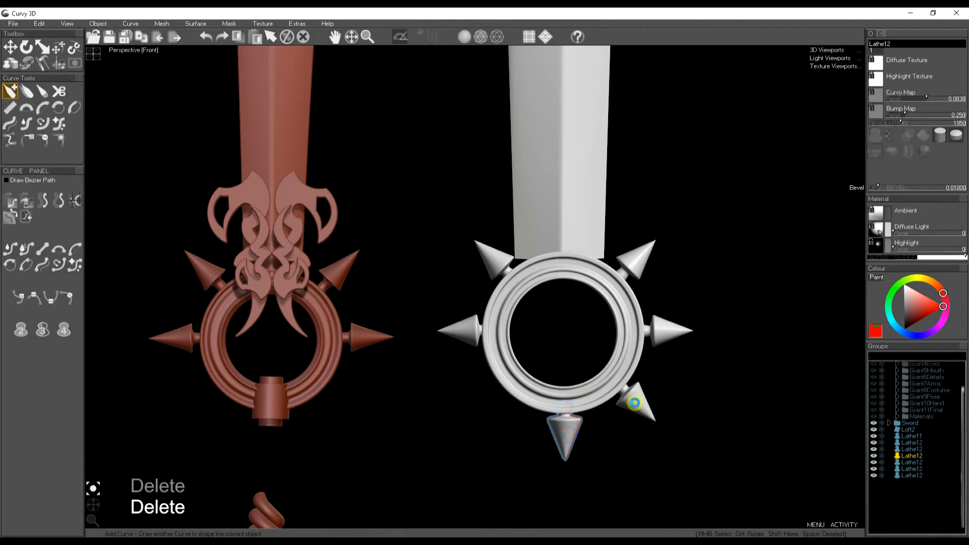
key("Delete")
right_click(634, 402)
key("Delete")
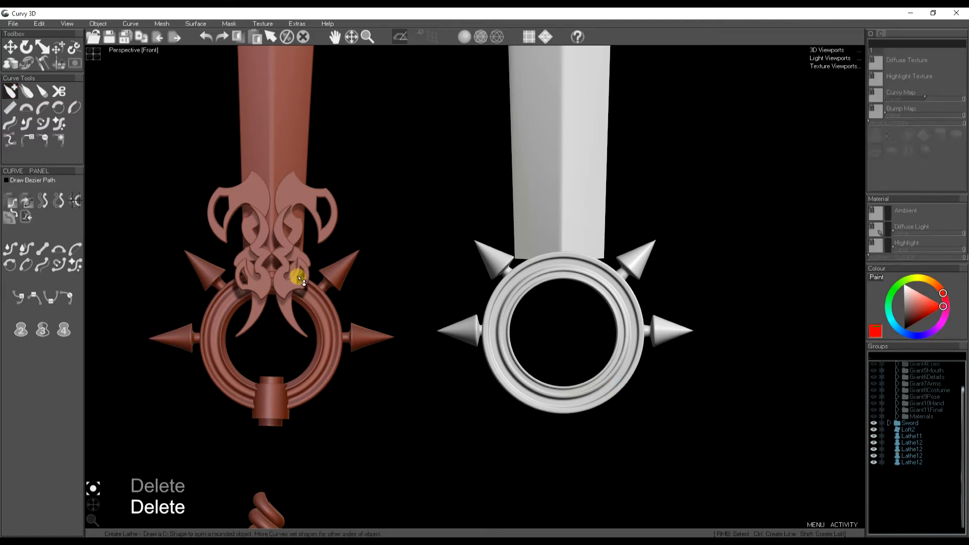
Create a cylinder over the ring's lower edge and scale it down to a radius and height of about 0.146.
left_click(26, 61)
left_click(26, 108)
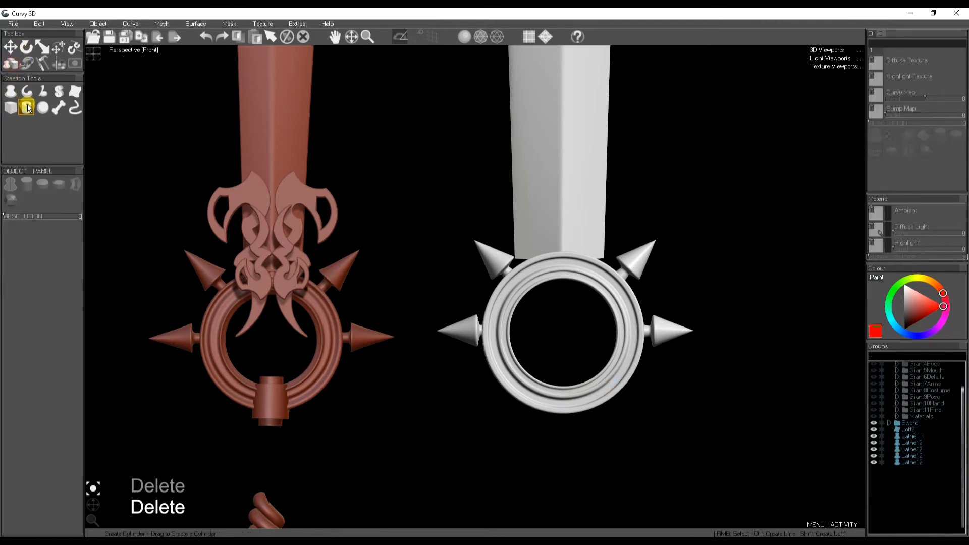
left_click_drag(549, 381, 581, 414)
key("w")
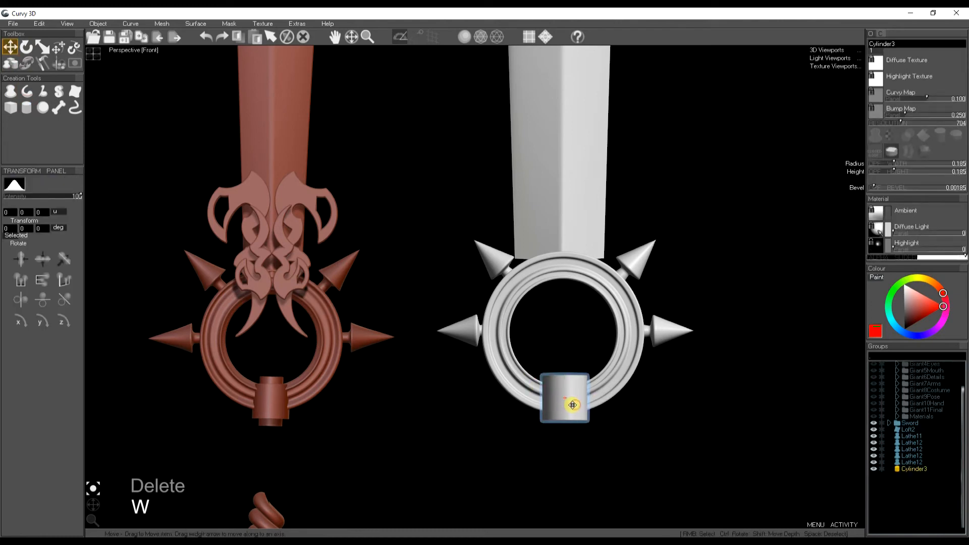
key("r")
left_click_drag(563, 401, 539, 412)
Duplicate the cylinder and scale the copy narrower and taller so it protrudes from both ends of the original.
key("ctrl+d")
key("e")
key("r")
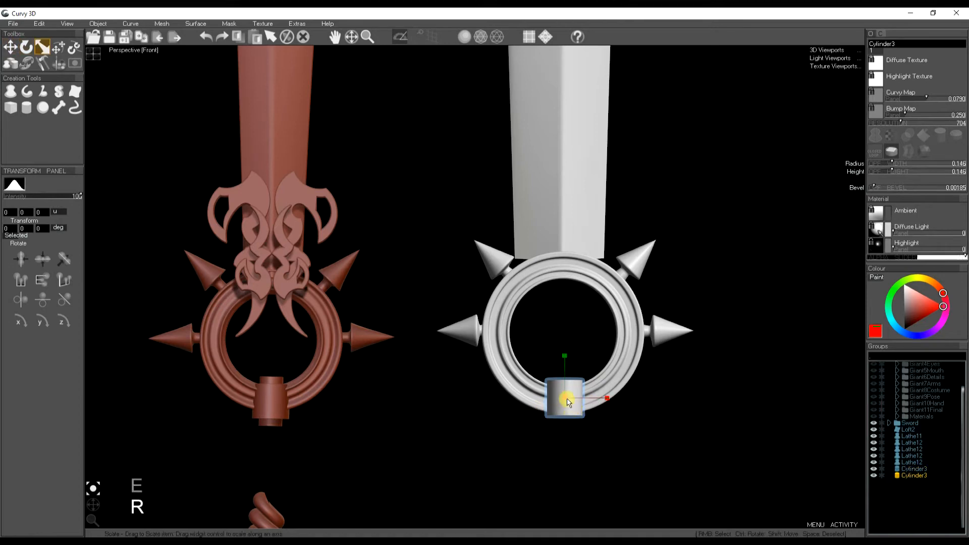
left_click_drag(551, 406, 574, 315)
key("space")
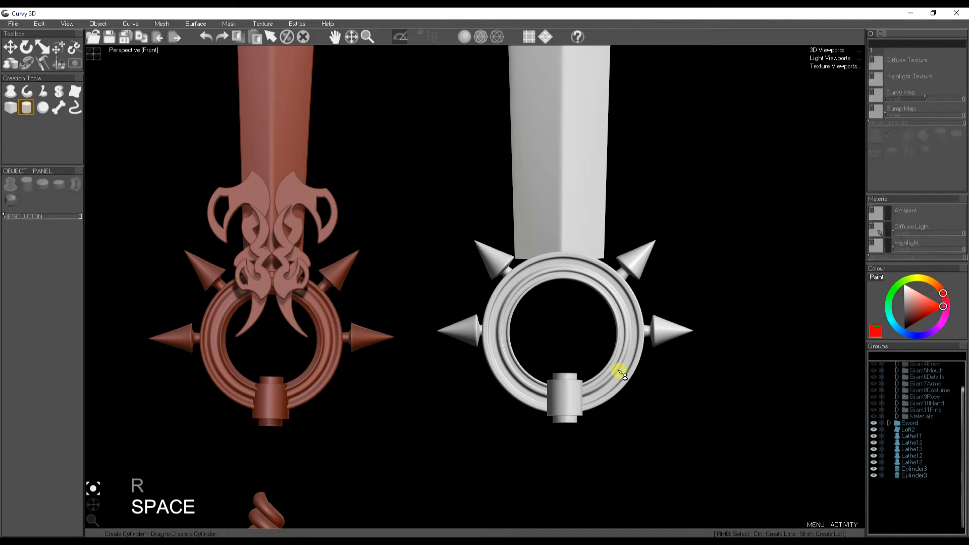
Draw a slab shaped like the right half of the reference ornament, with an upper hook and a pointed tail reaching into the ring.
middle_click_drag(566, 309, 580, 375)
left_click(60, 91)
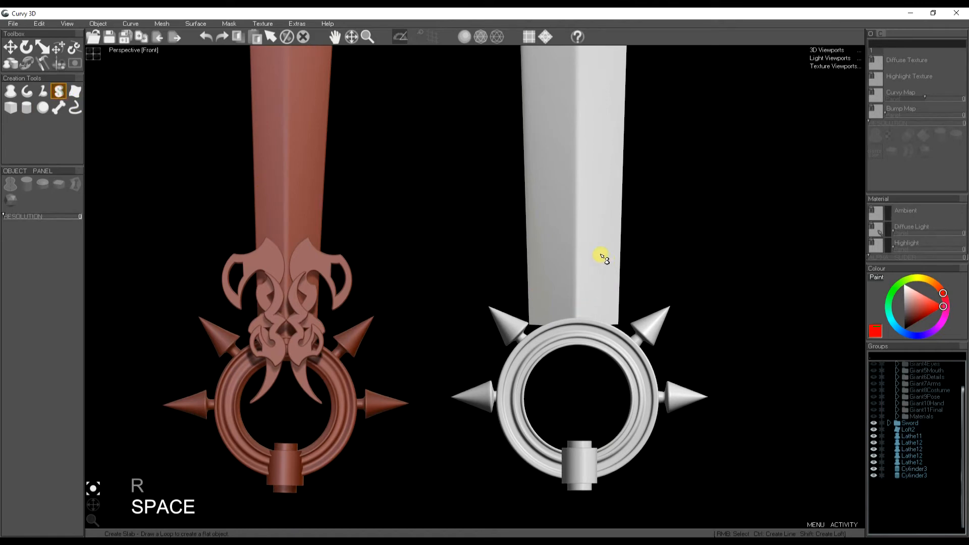
mouse_move(593, 252)
left_mouse_down()
mouse_move(650, 277)
mouse_move(628, 311)
mouse_move(603, 280)
mouse_move(595, 320)
mouse_move(623, 340)
mouse_move(596, 386)
mouse_move(608, 417)
mouse_move(588, 411)
mouse_move(589, 357)
mouse_move(600, 341)
mouse_move(578, 329)
mouse_move(602, 308)
mouse_move(590, 254)
left_mouse_up()
Reshape the slab's outline segments into elliptic arcs with sharper corners and a pointed tail, undoing one stroke along the way.
left_click(10, 123)
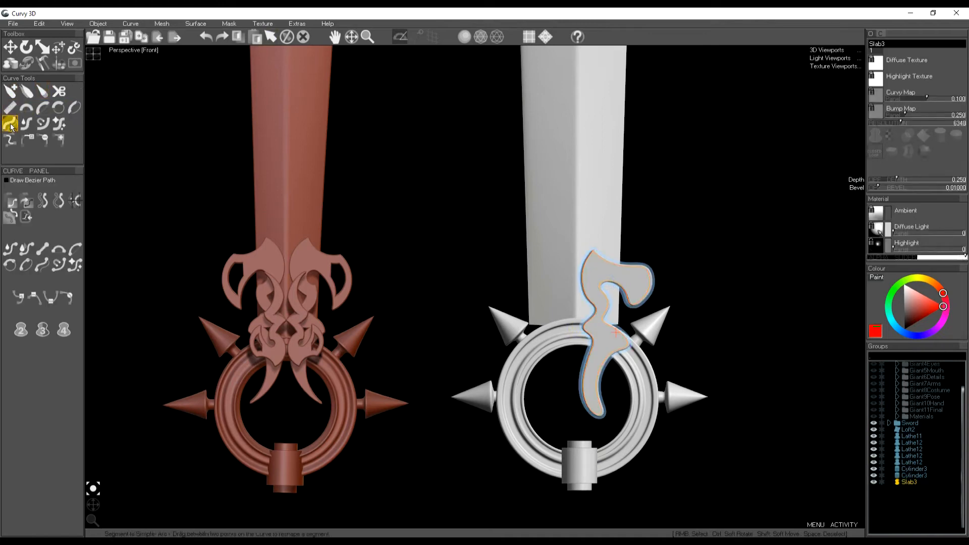
left_click(75, 108)
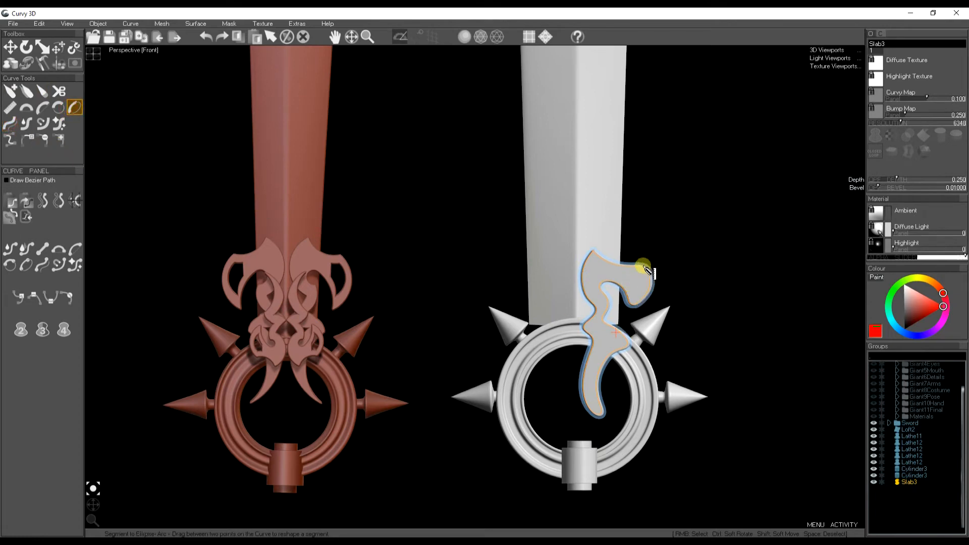
mouse_move(645, 268)
left_mouse_down()
mouse_move(626, 305)
mouse_move(612, 277)
mouse_move(603, 288)
mouse_move(614, 303)
mouse_move(602, 324)
mouse_move(631, 348)
mouse_move(590, 414)
mouse_move(595, 340)
mouse_move(586, 331)
mouse_move(582, 262)
mouse_move(594, 254)
left_mouse_up()
key("ctrl+z")
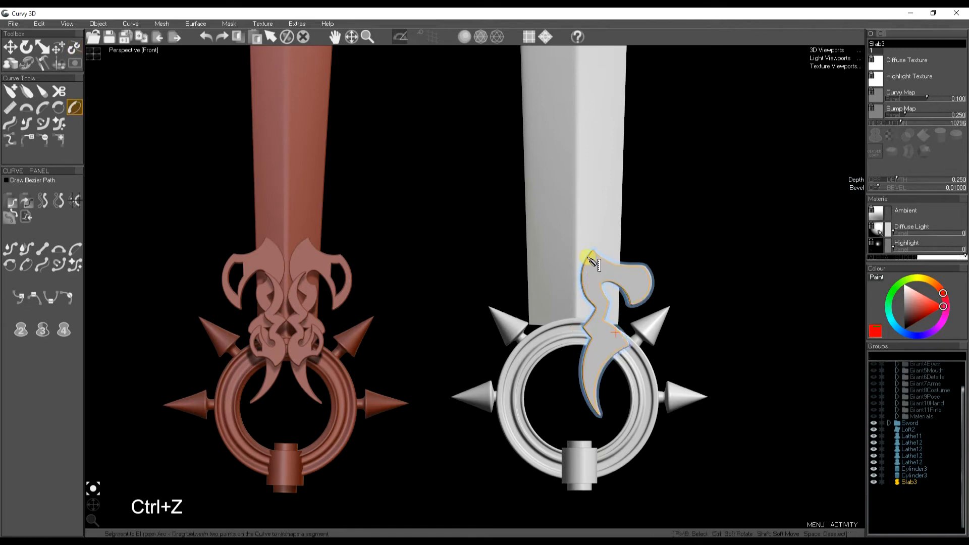
left_click_drag(592, 255, 634, 332)
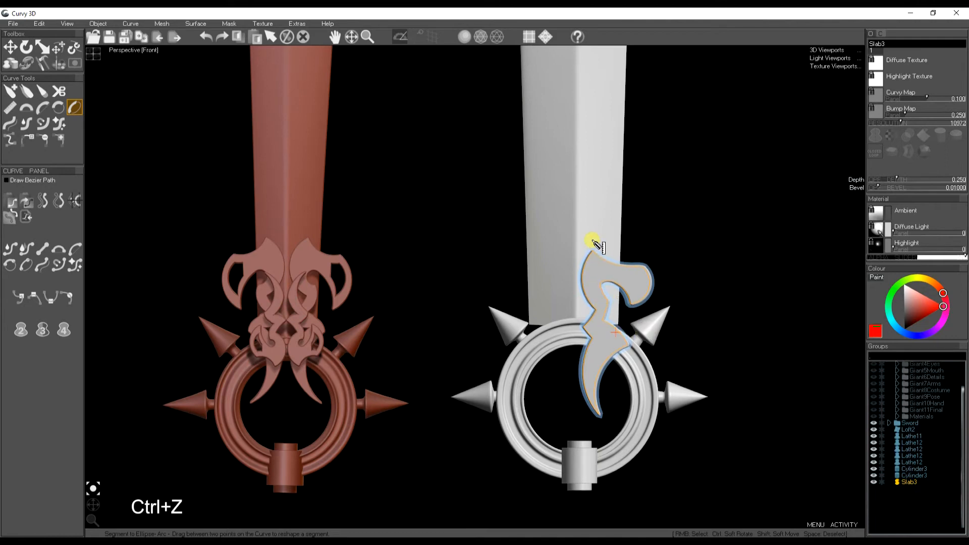
Refine the slab's outline near its upper tip with Soft Move to match the reference ornament.
key("t")
left_click_drag(601, 250, 596, 248)
key("space")
left_click(637, 302)
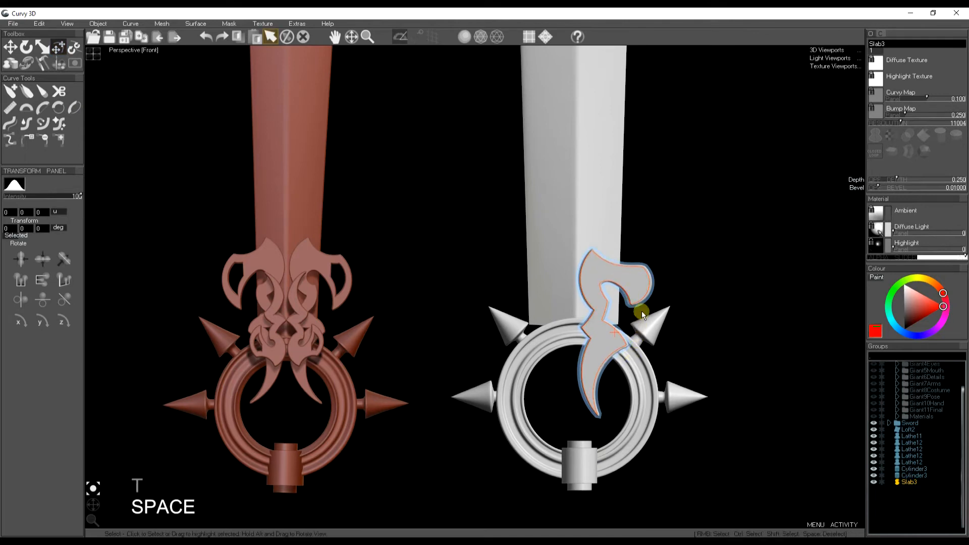
key("t")
key("ctrl")
key("ctrl+d")
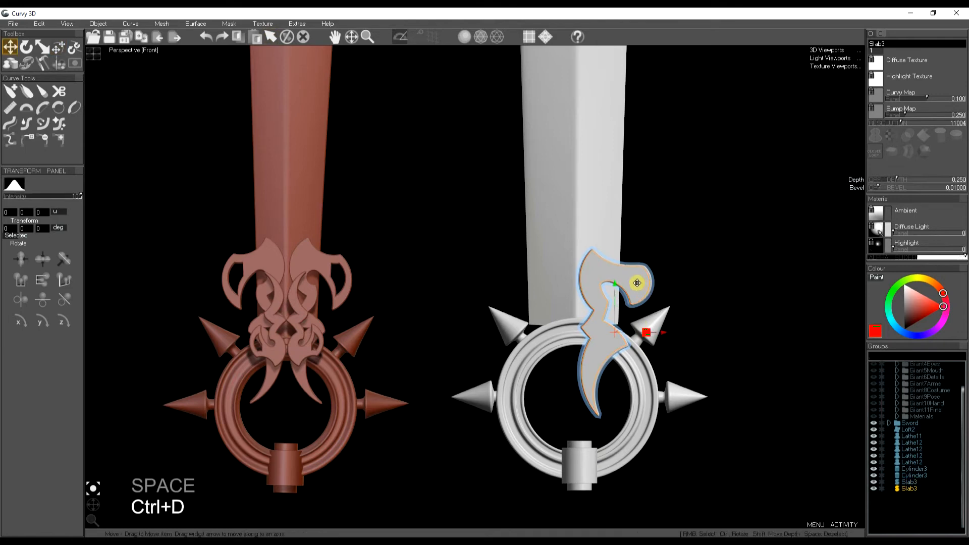
key("Delete")
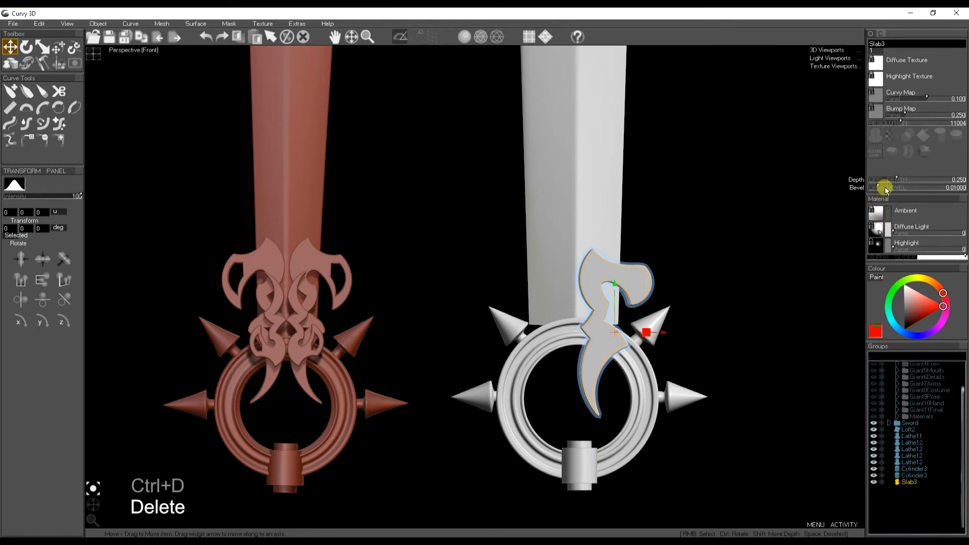
Reduce the slab's depth to about 0.038, clone its outline curve and scale the clone down inside the shape.
left_click_drag(895, 179, 887, 180)
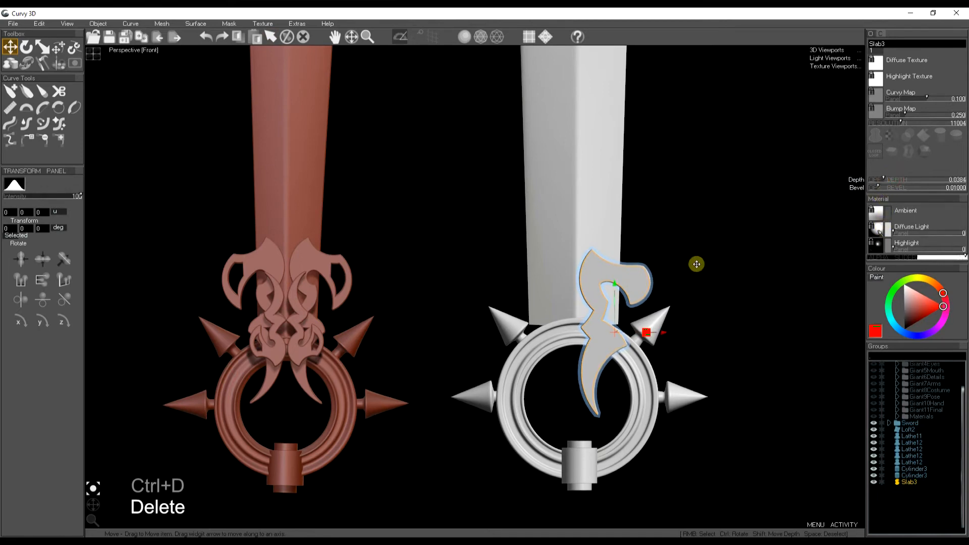
left_click(130, 24)
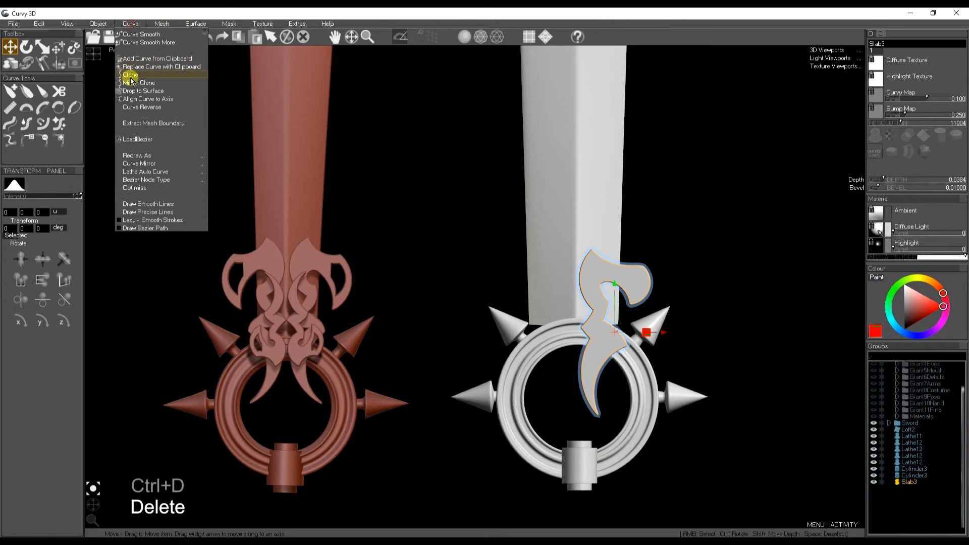
left_click(130, 71)
key("e")
key("r")
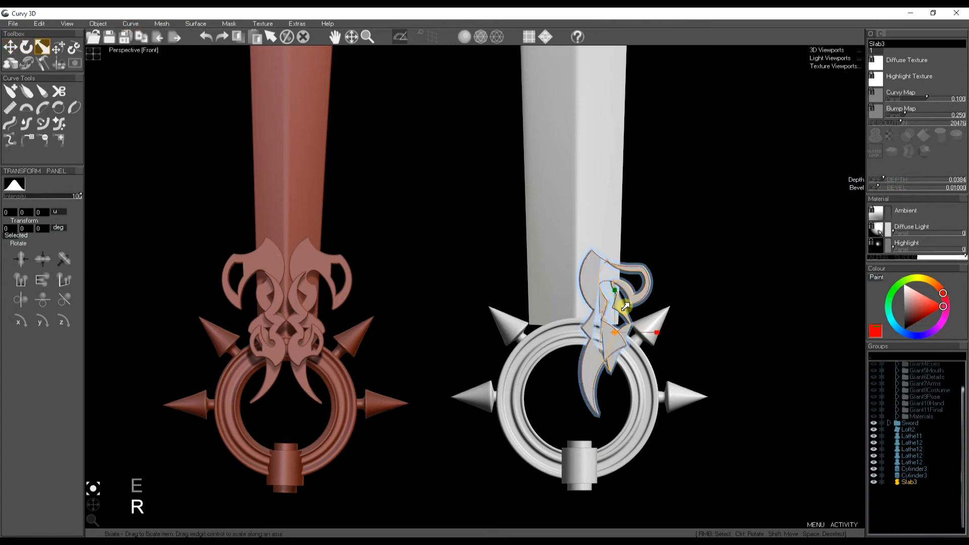
Trim the cloned curve down to the small loop that cuts a hole in the slab's hook, and deselect the slab.
left_click(58, 91)
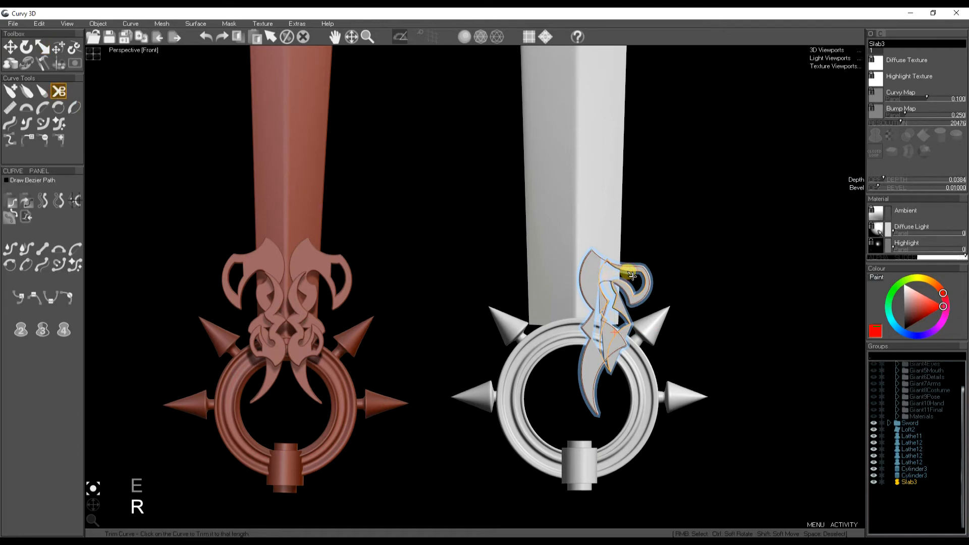
left_click(598, 277)
left_click(603, 298)
left_click(600, 323)
left_click(599, 348)
left_click(602, 363)
left_click(612, 357)
left_click(624, 315)
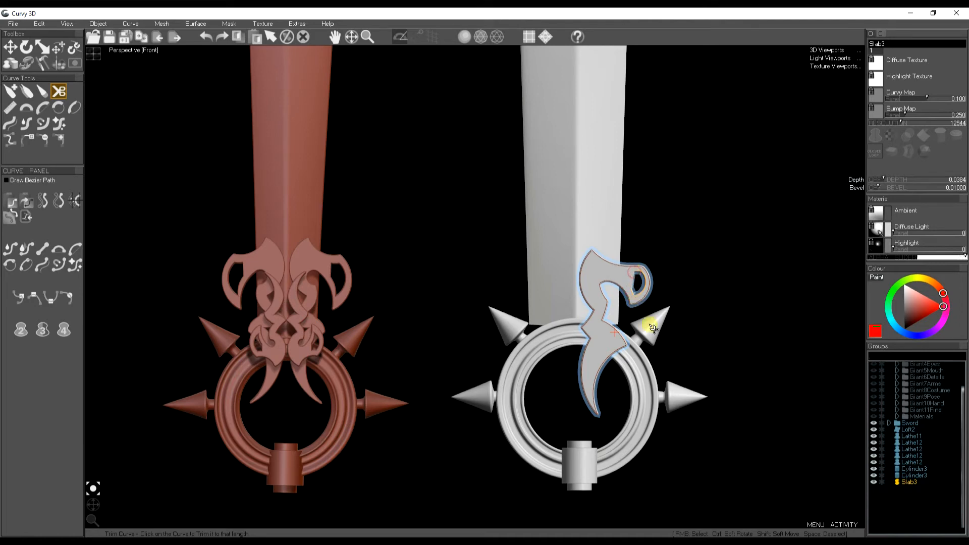
key("space")
key("space")
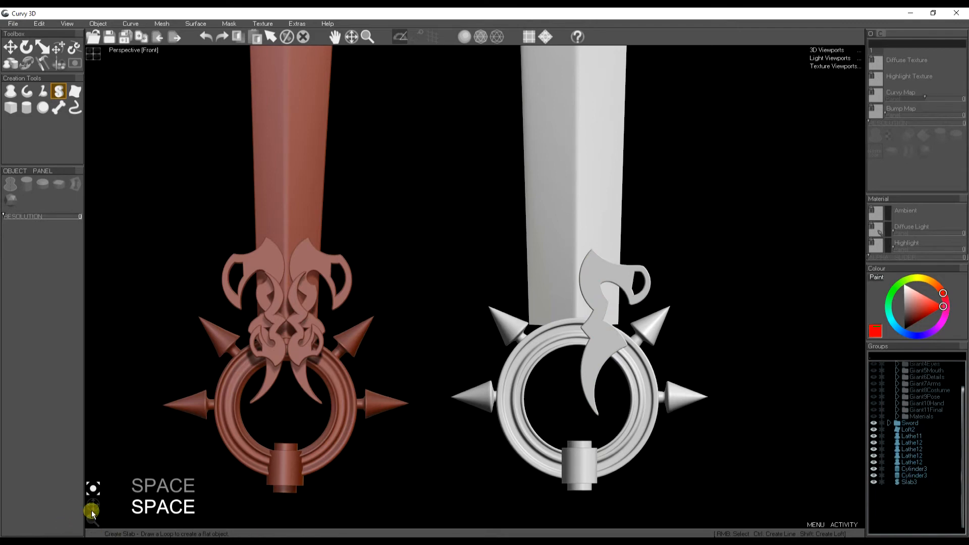
Duplicate the slab ornament, scale the copy down, turn it upside down and place it against the original's inner edge.
left_click_drag(96, 506, 92, 505)
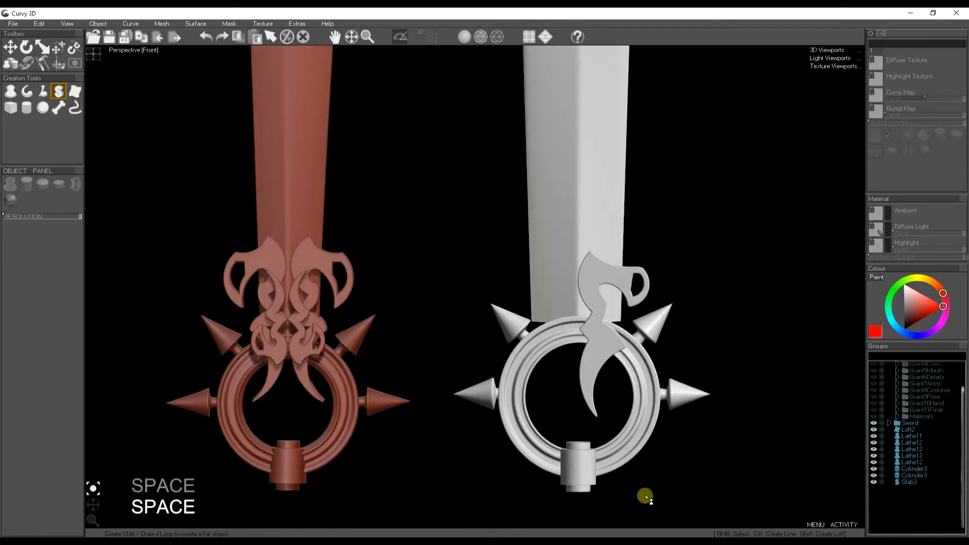
left_click(911, 482)
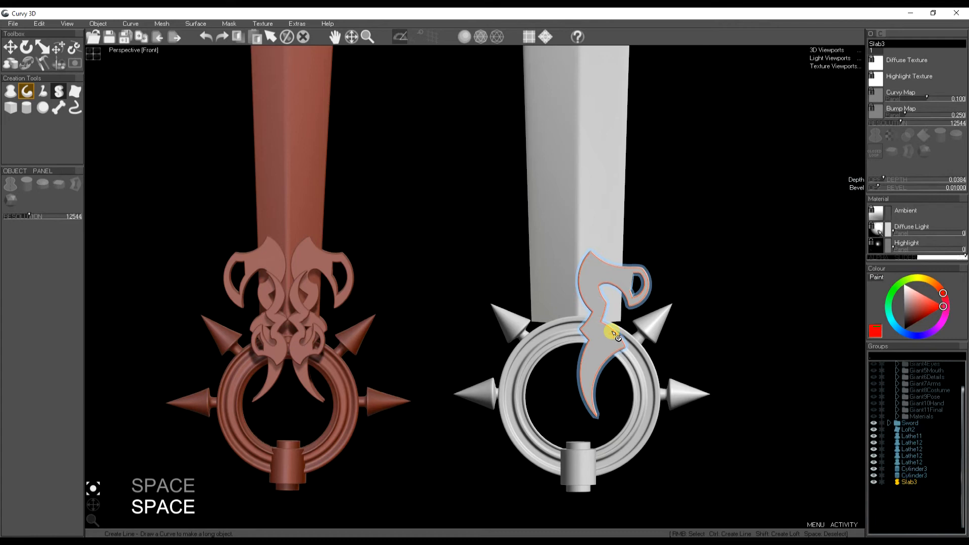
left_click(59, 91)
key("ctrl+d")
key("e")
key("r")
left_click_drag(622, 336, 582, 348)
key("w")
key("r")
key("w")
key("r")
key("e")
key("w")
Group the large and small slab ornaments together and create a mirrored copy of the group.
left_click(909, 482, "ctrl")
key("e")
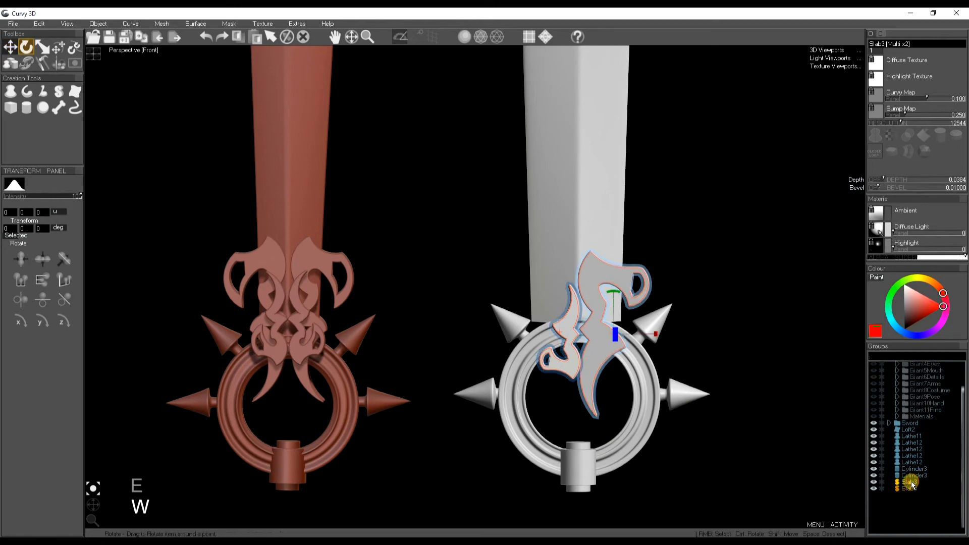
key("ctrl+g")
key("ctrl+c")
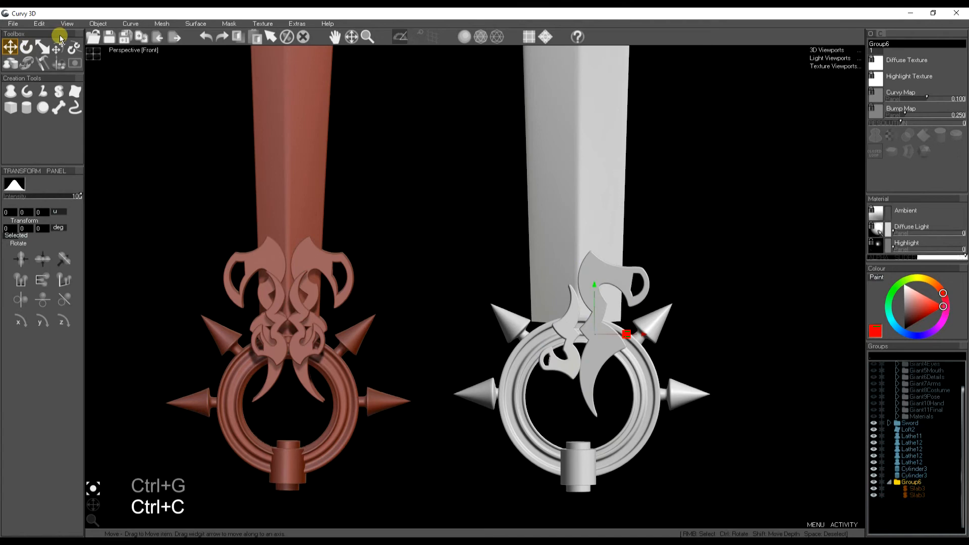
left_click(39, 24)
left_click(66, 74)
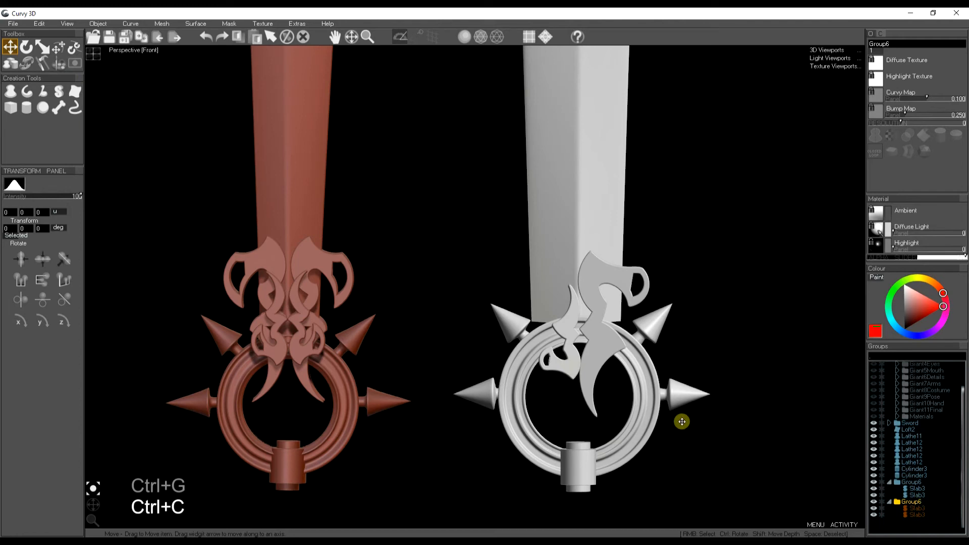
Move the mirrored ornament group onto the sword beside the original so the two halves meet at the blade's centre line.
scroll(674, 420, "down", 4)
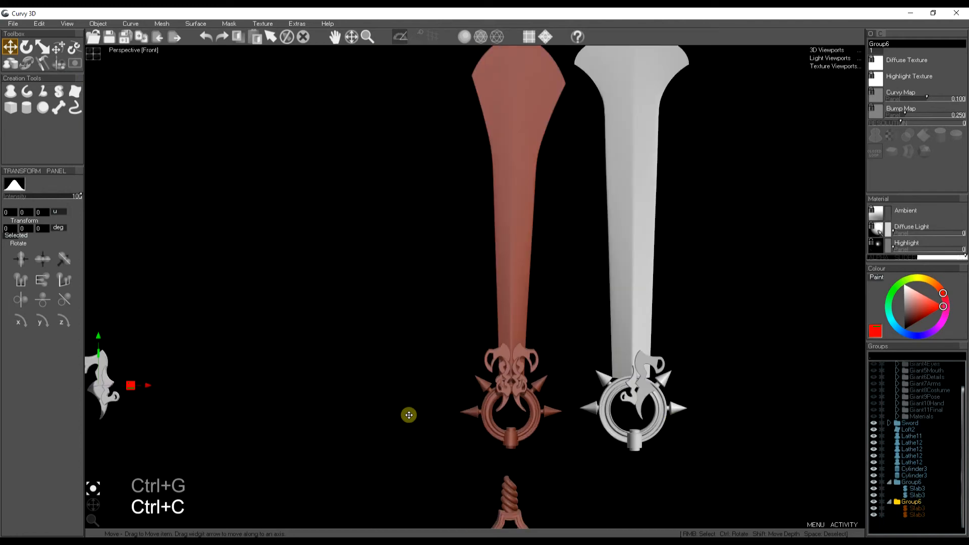
left_click_drag(129, 386, 679, 417)
scroll(631, 398, "up", 5)
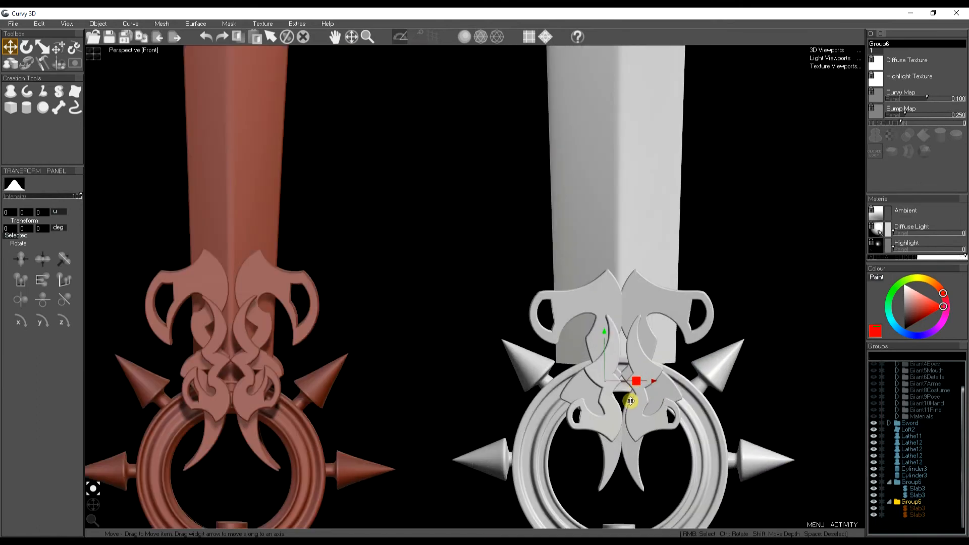
scroll(629, 402, "up", 3)
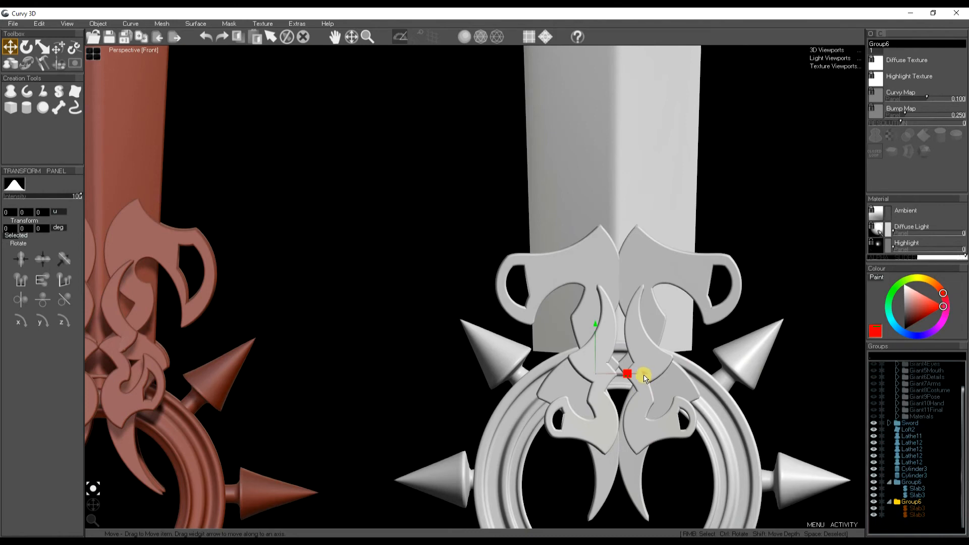
key("space")
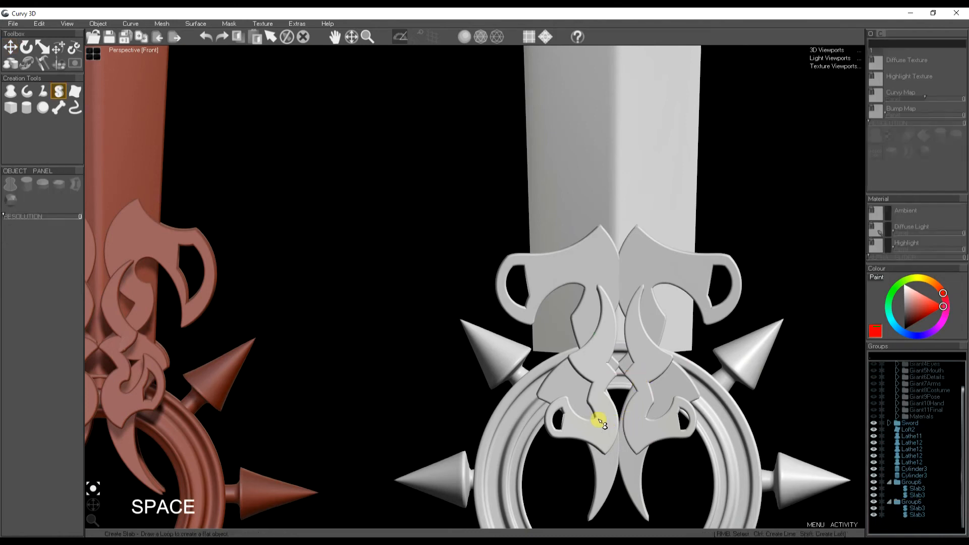
Nudge the mirrored large and small slabs slightly outward from the blade's centre line to open the gap between the halves.
right_click(601, 480)
key("w")
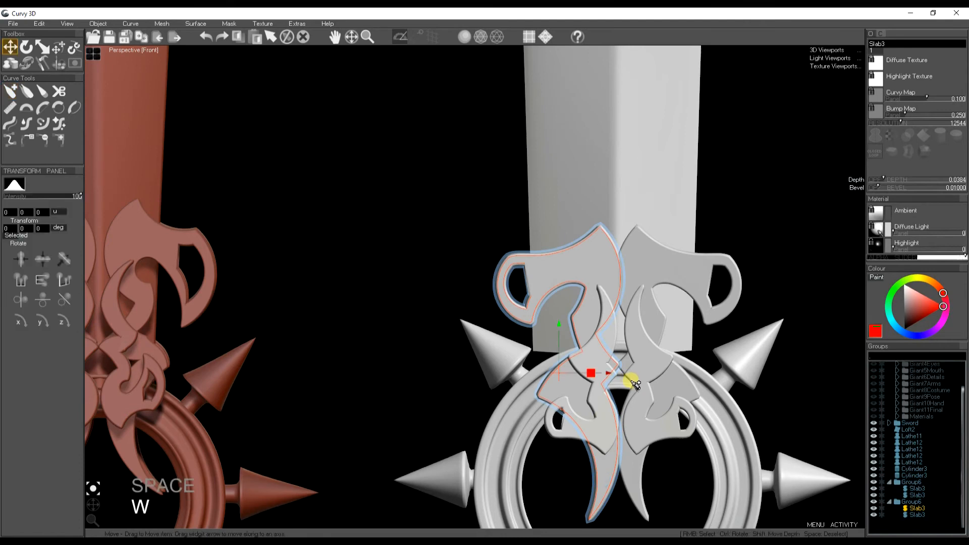
key("space")
right_click(601, 430)
key("w")
left_click_drag(632, 372, 622, 373)
key("space")
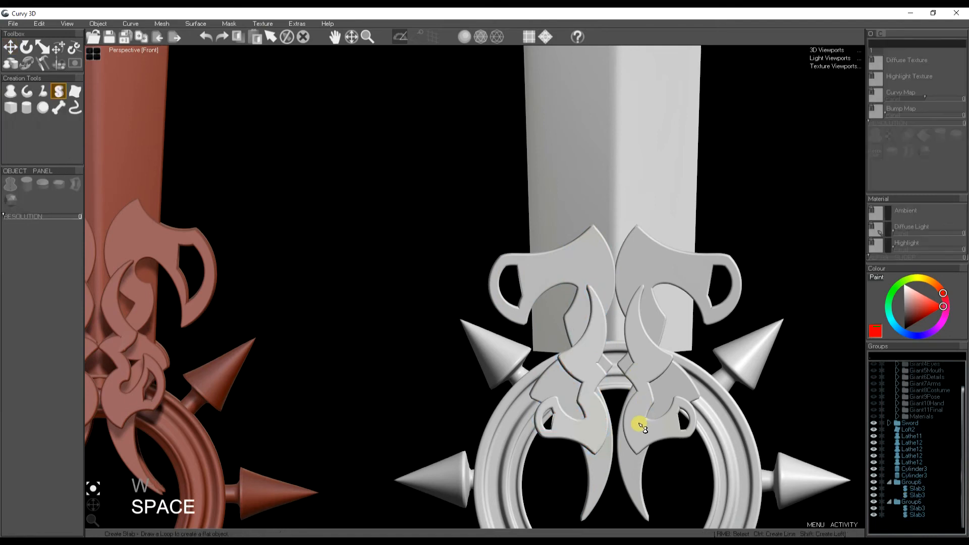
Draw a slab for one half of the pommel below the ring guard, with a straight inner side and curved outer side.
scroll(624, 400, "down", 5)
middle_click_drag(627, 428, 613, 421)
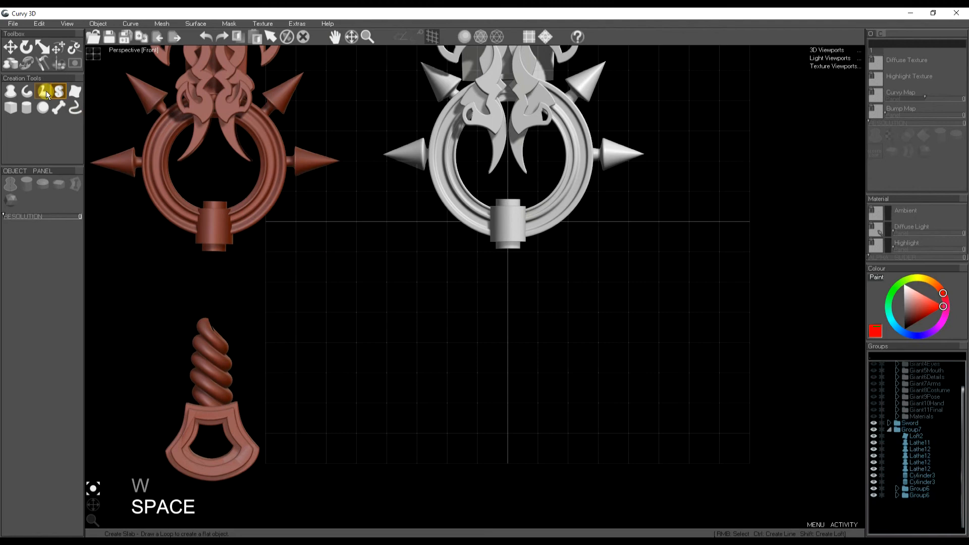
left_click(57, 92)
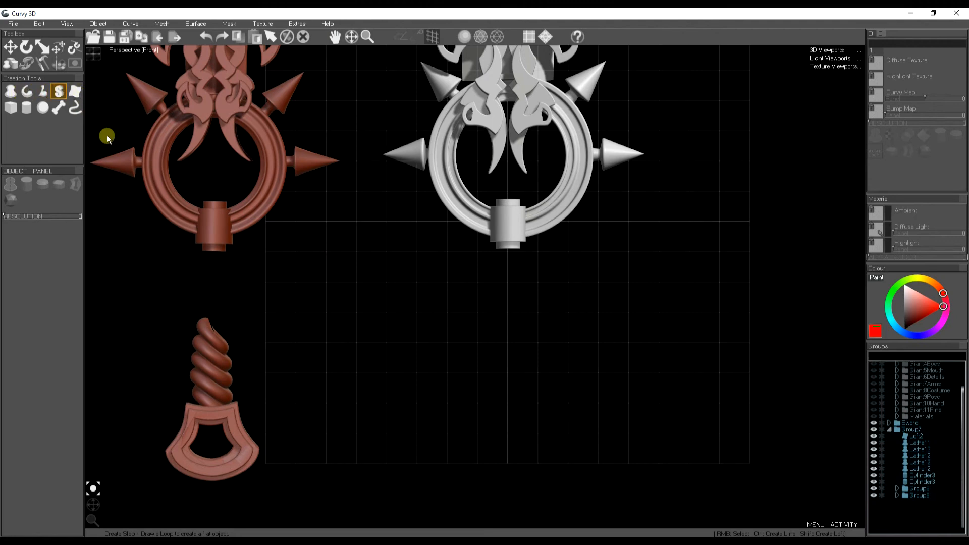
mouse_move(492, 386)
left_mouse_down()
mouse_move(566, 377)
mouse_move(580, 421)
mouse_move(595, 435)
mouse_move(568, 480)
mouse_move(478, 492)
left_mouse_up()
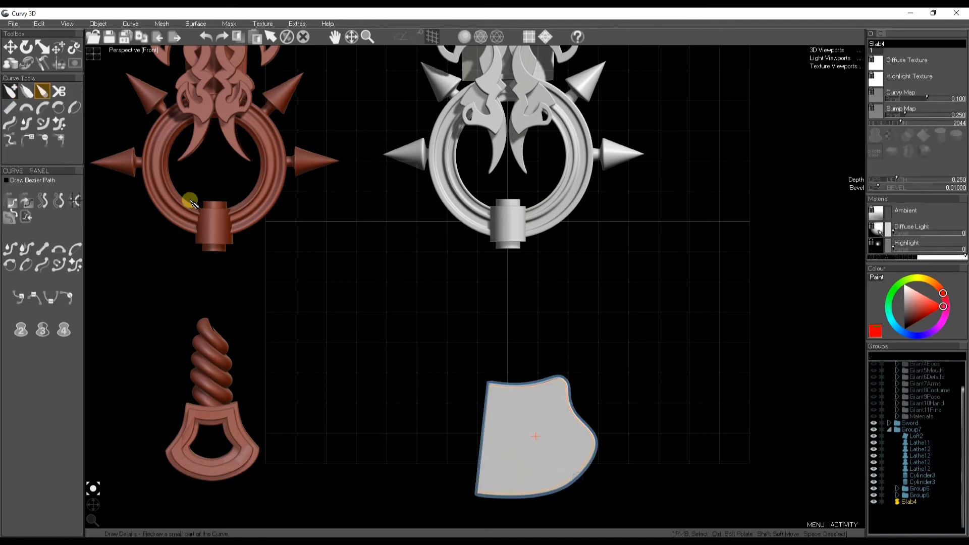
left_click_drag(566, 378, 602, 447)
key("a")
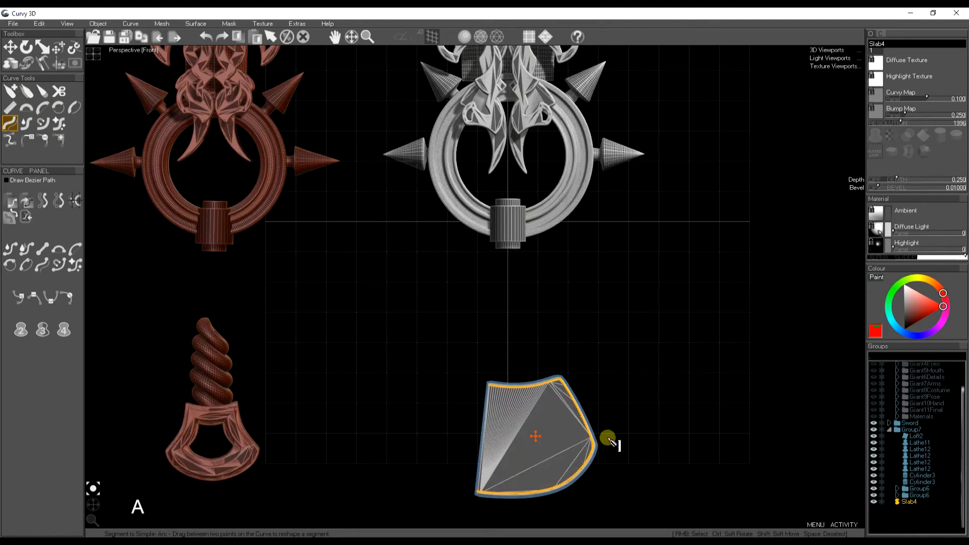
key("ctrl+a")
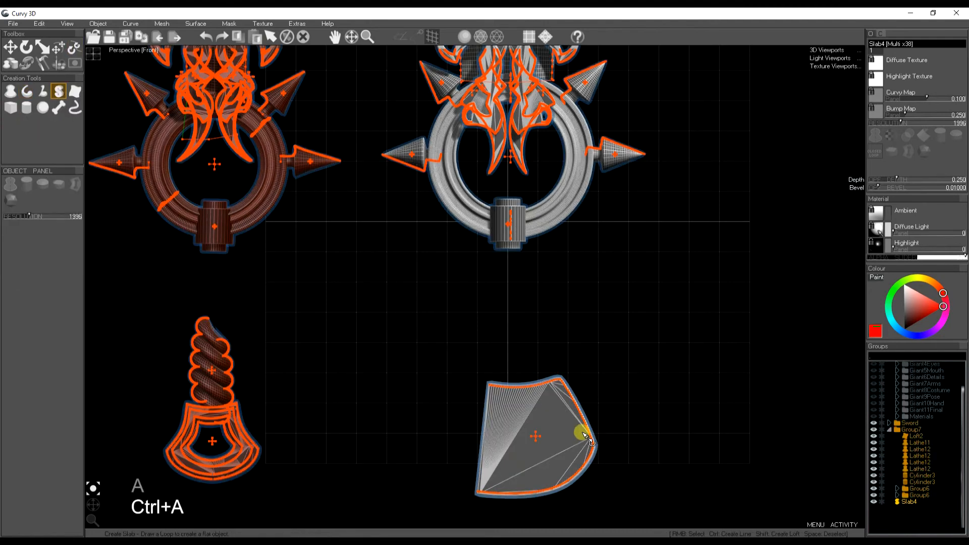
key("space")
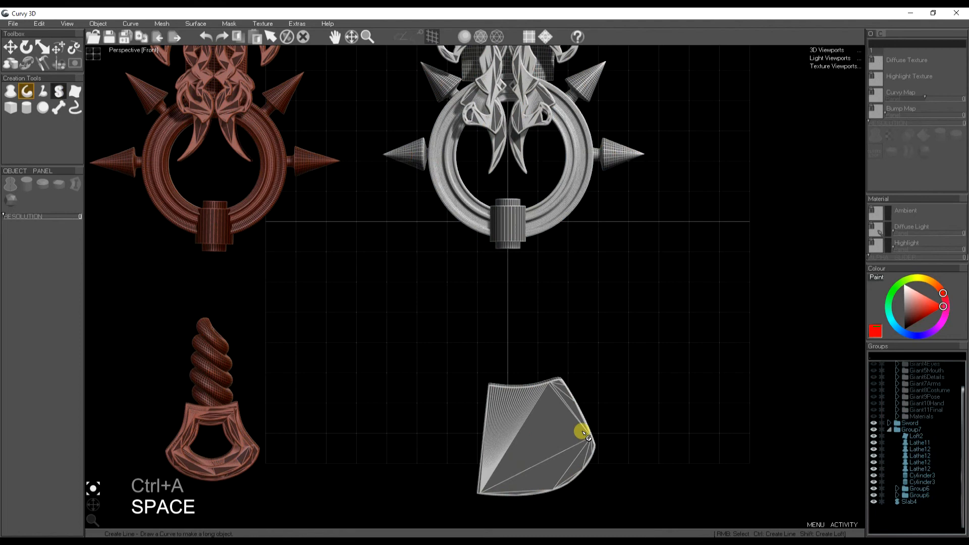
key("ctrl+z")
key("space")
key("a")
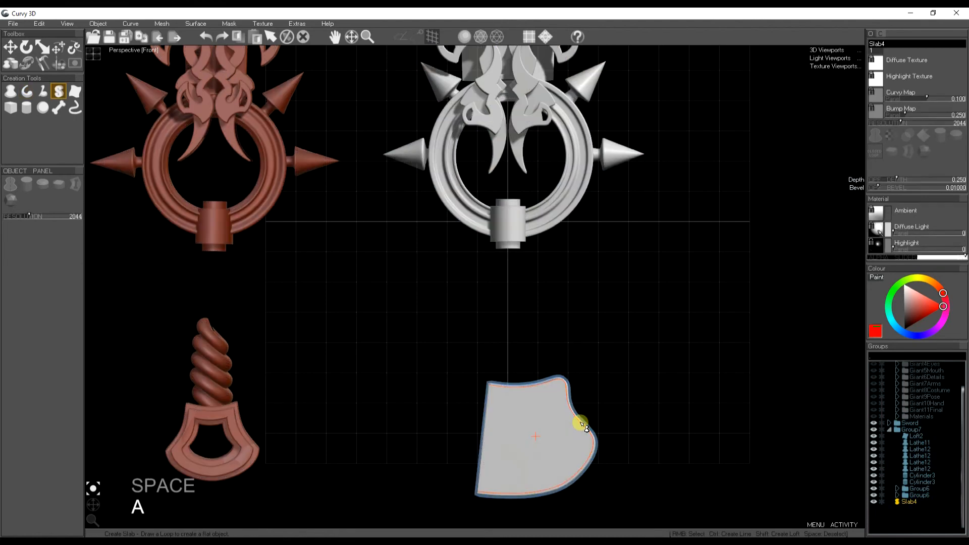
Reshape the pommel slab's outer side and lower edge into clean segments with Circle-Arc.
left_click(570, 411)
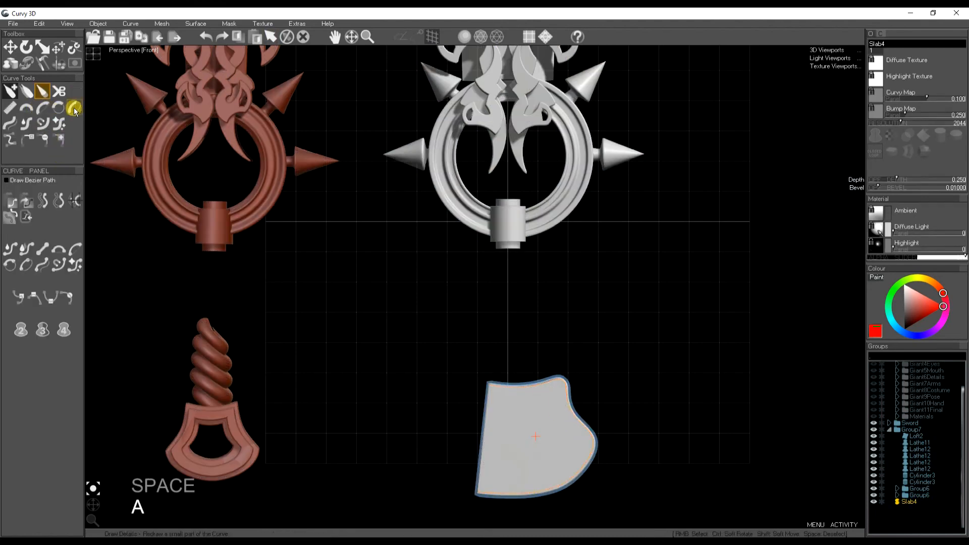
left_click(59, 107)
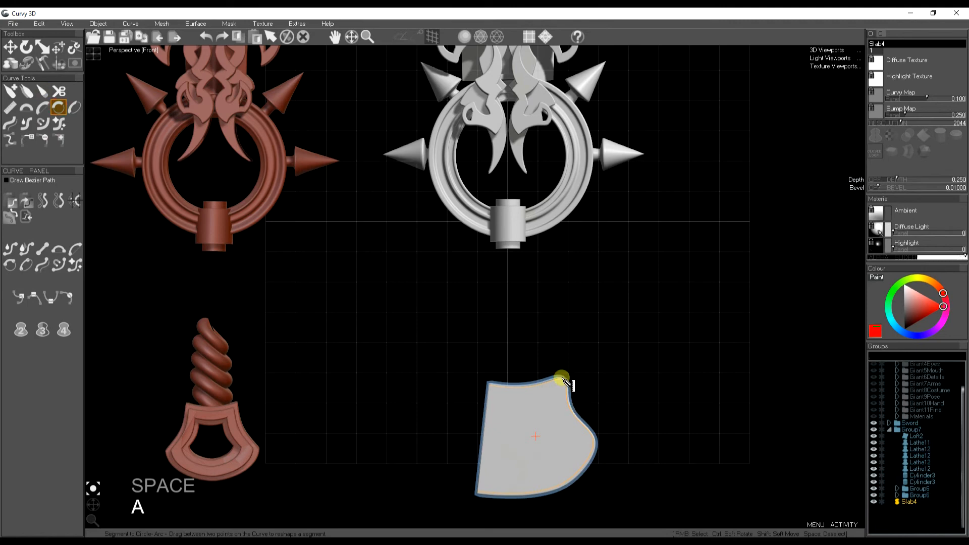
mouse_move(564, 380)
left_mouse_down()
mouse_move(590, 440)
mouse_move(467, 493)
left_mouse_up()
left_click_drag(567, 397, 469, 393)
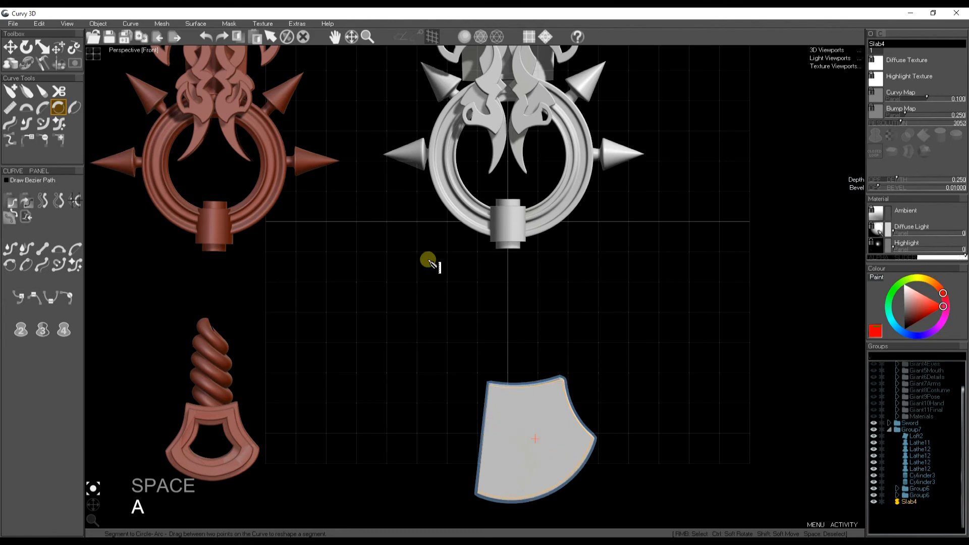
Mirror the slab's outline curve across the centre line to complete a symmetrical pommel shape.
left_click(130, 23)
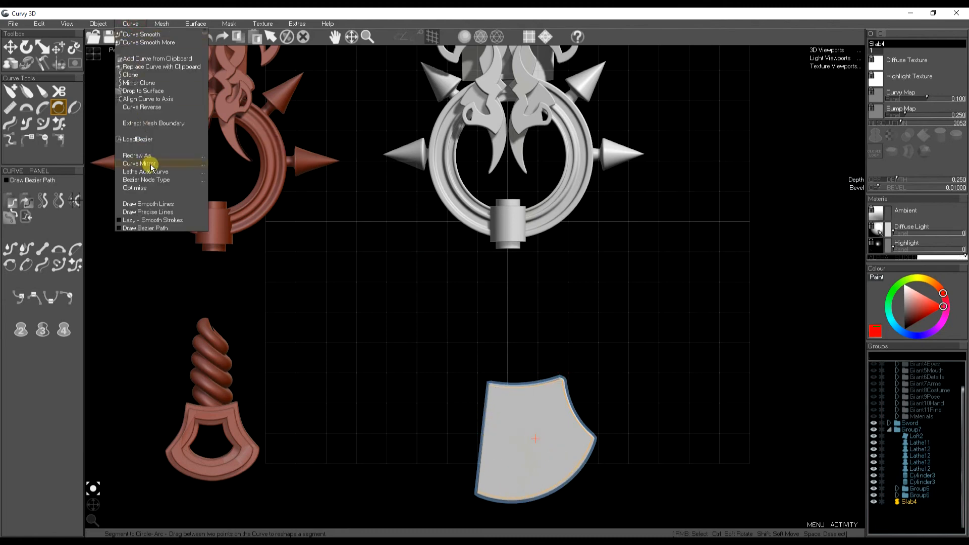
mouse_move(151, 164)
left_click(239, 164)
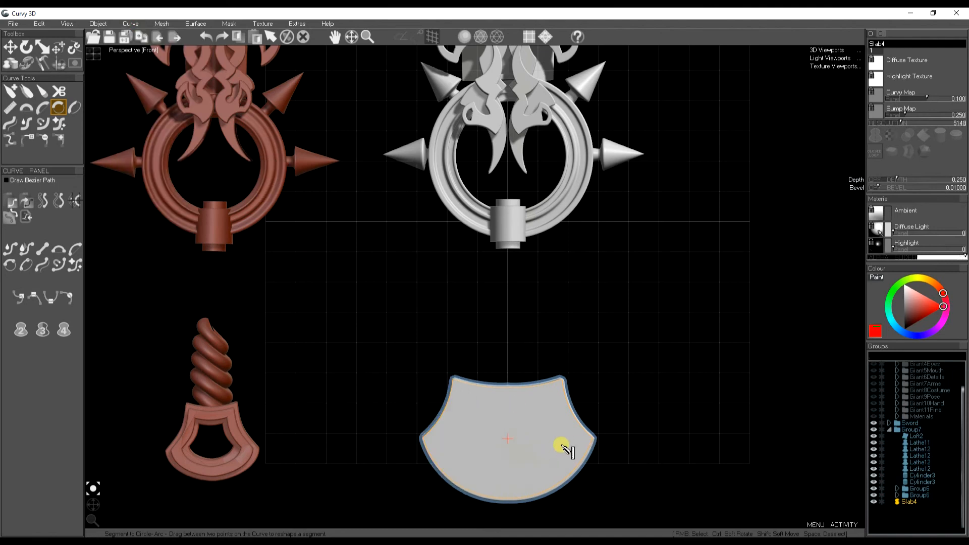
Clone the pommel slab's outline curve and scale the clone down to cut a matching hole in the middle.
left_click(129, 24)
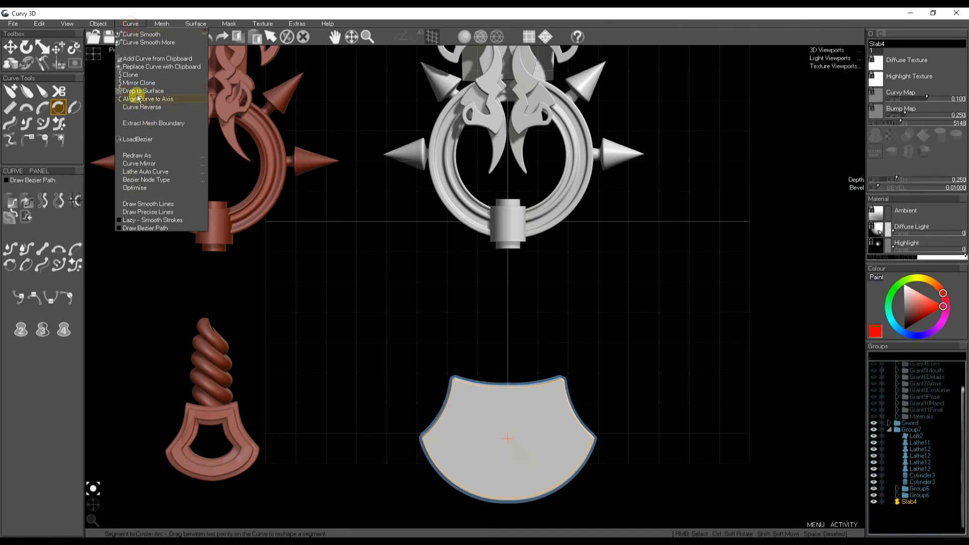
left_click(141, 75)
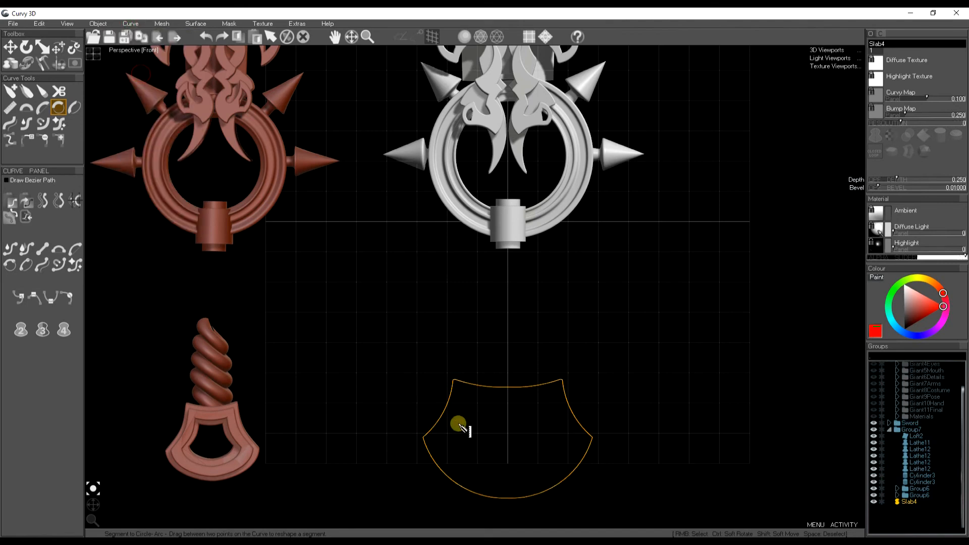
key("r")
left_click_drag(492, 451, 480, 463)
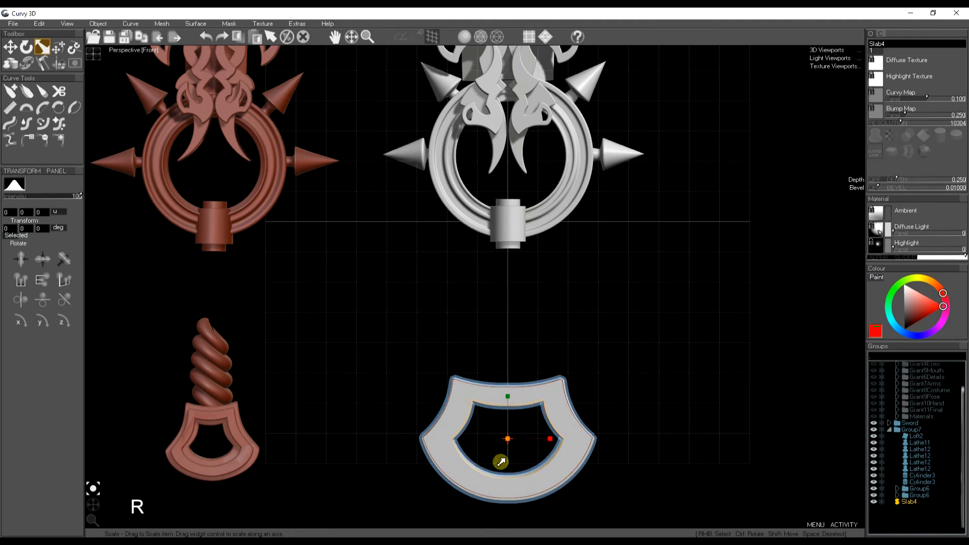
Scale the whole pommel slab, including its hole, down slightly.
key("space")
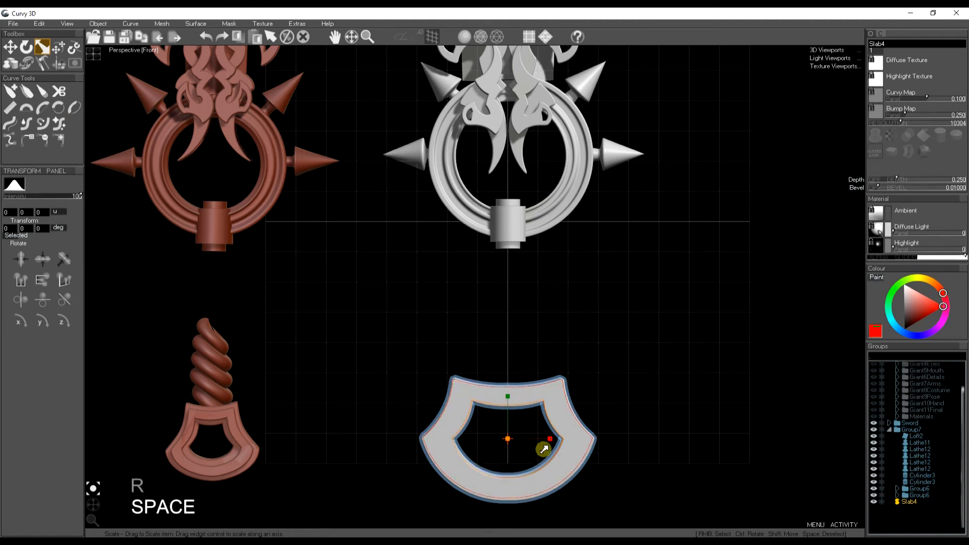
left_click_drag(550, 443, 543, 441)
mouse_move(516, 399)
left_mouse_down()
mouse_move(506, 396)
mouse_move(511, 404)
left_mouse_up()
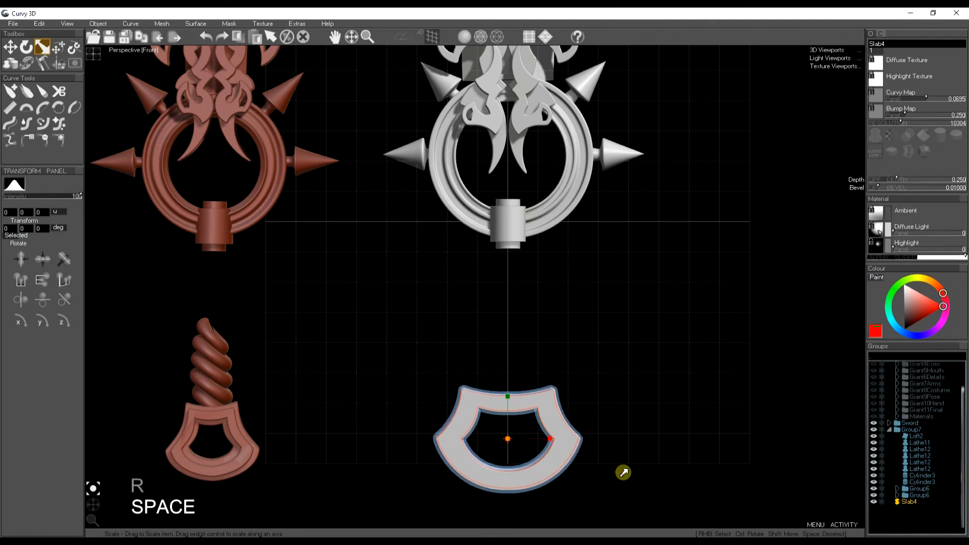
Duplicate the pommel slab, scale the copy down slightly and increase its depth to 0.322.
key("ctrl+d")
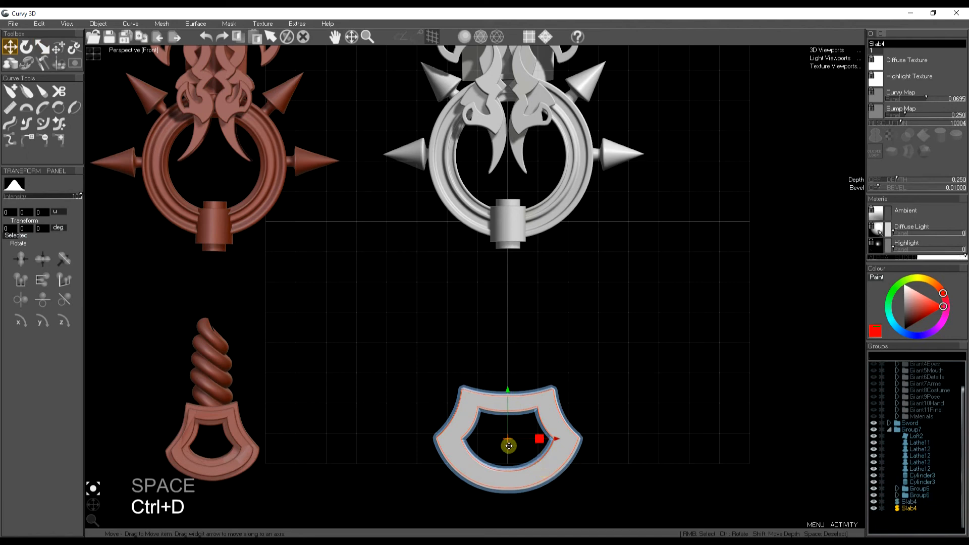
key("r")
mouse_move(509, 439)
left_mouse_down()
mouse_move(491, 452)
mouse_move(501, 447)
left_mouse_up()
left_click_drag(895, 180, 898, 180)
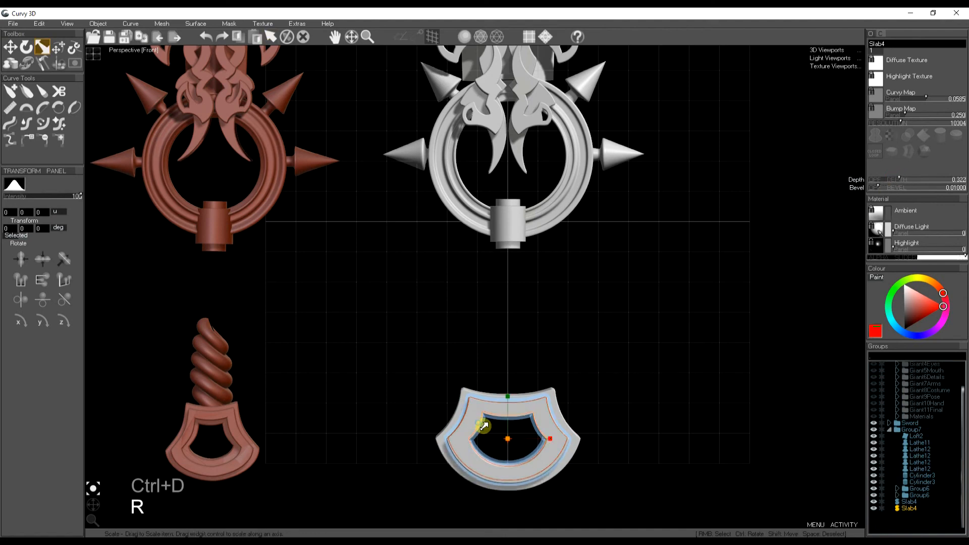
Enlarge the copied slab's inner curve so that only a narrow raised band is left around the hole.
left_click_drag(515, 442, 543, 433)
key("space")
key("space")
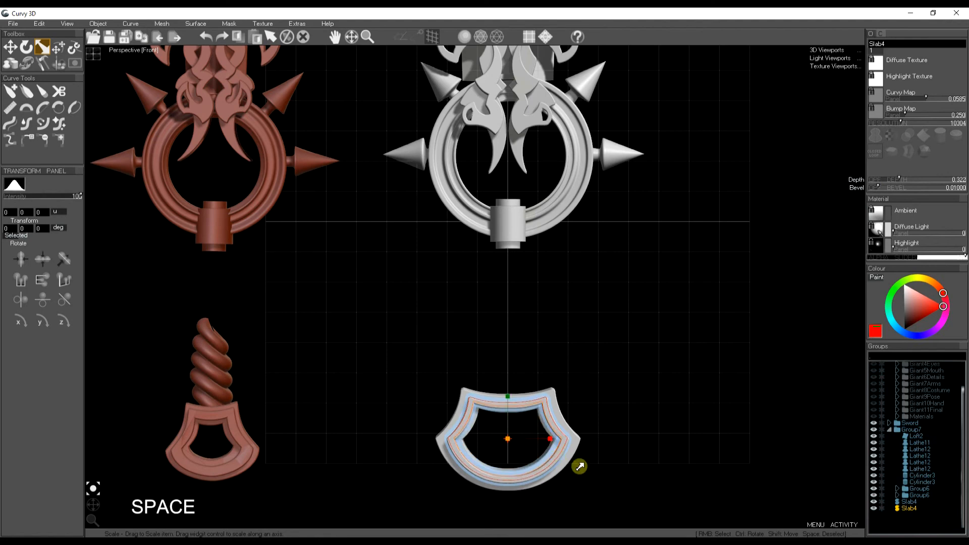
Select the original outer pommel slab, scale it down slightly around the raised band and deselect it.
right_click(572, 453)
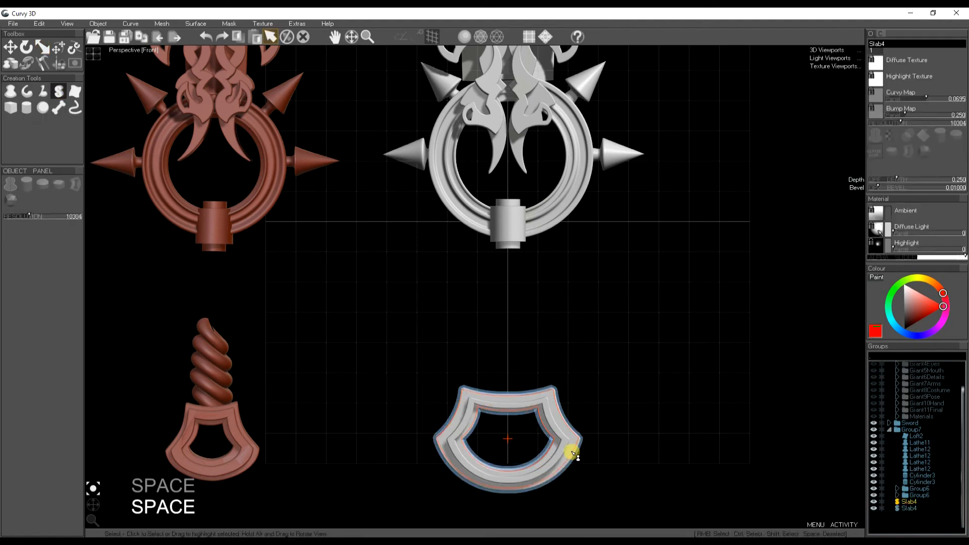
key("r")
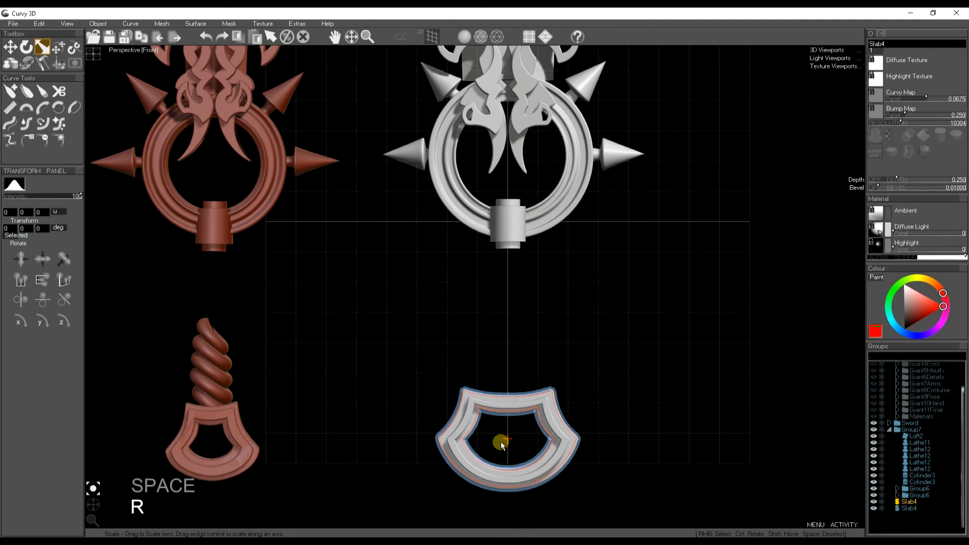
key("space")
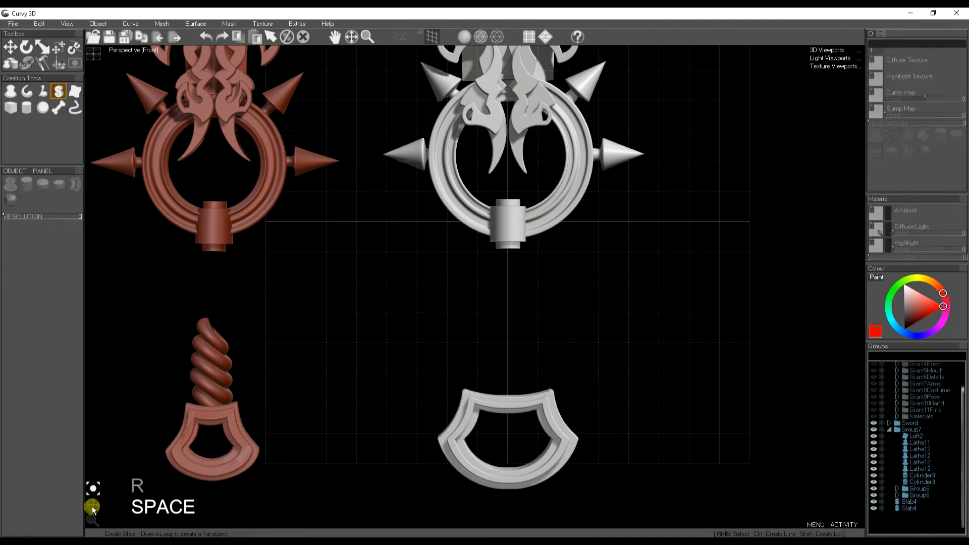
left_click_drag(95, 508, 196, 494)
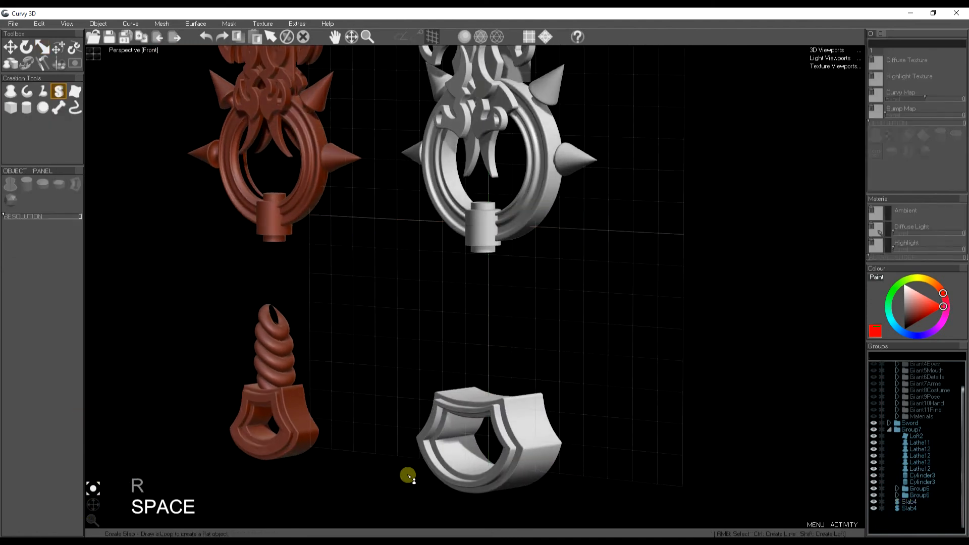
Reduce the depth of the two pommel slabs, setting the first to 0.110 and the second to 0.161.
left_click(909, 502)
left_click(893, 180)
left_click_drag(893, 180, 897, 180)
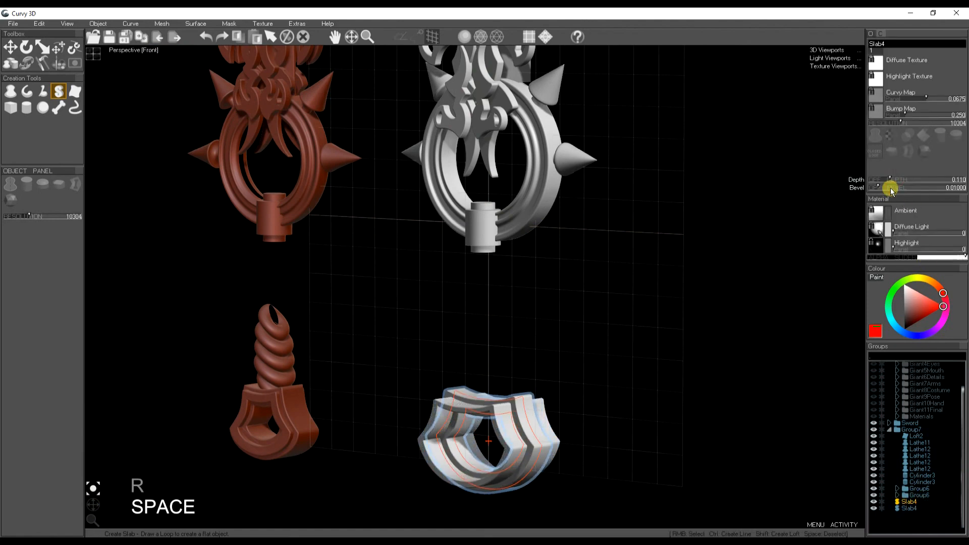
left_click(909, 508)
left_click_drag(899, 180, 893, 180)
key("space")
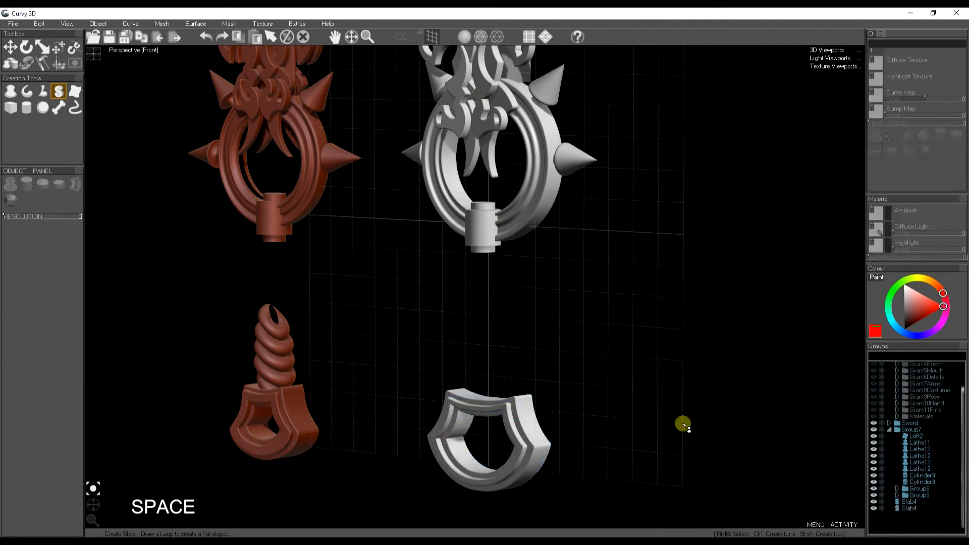
Select both pommel slabs and group them.
left_click(908, 501)
left_click(908, 508, "shift")
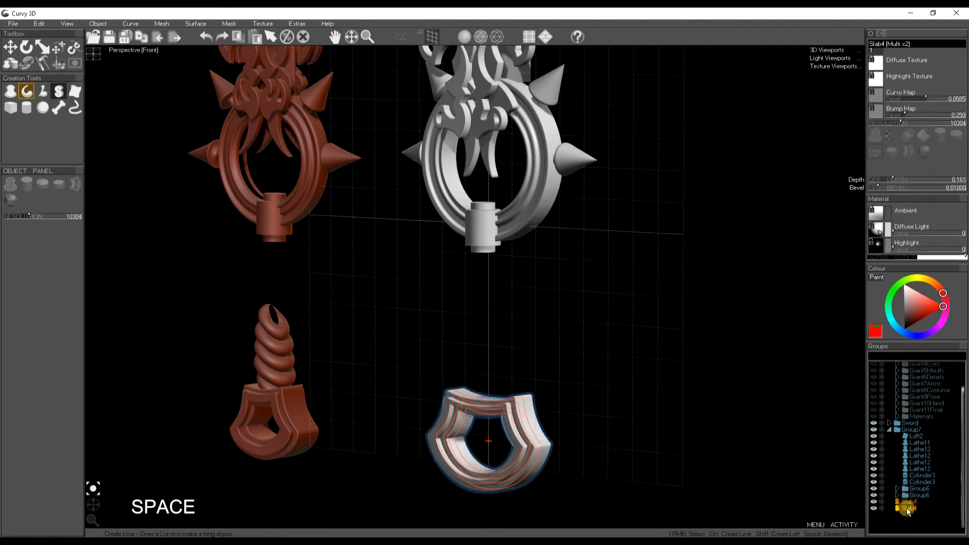
key("ctrl+g")
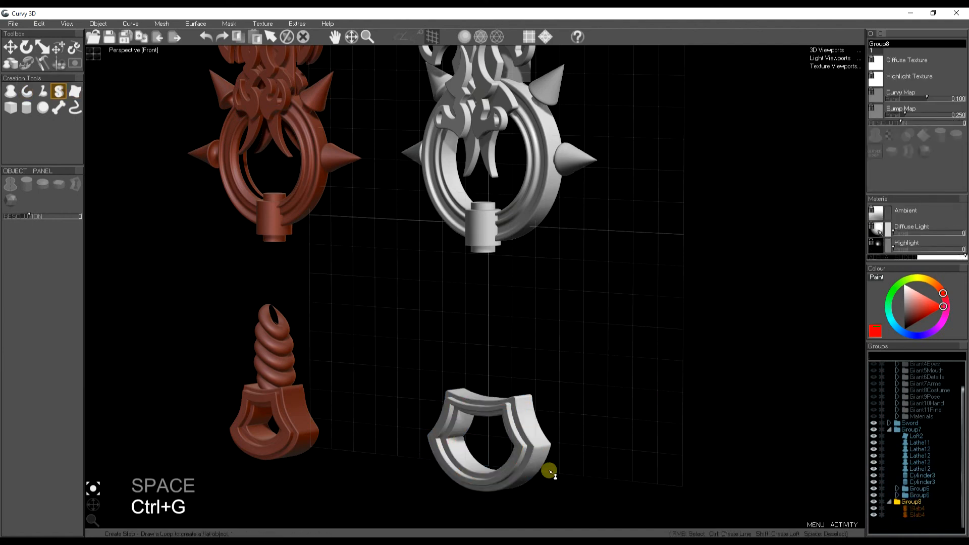
Narrow the pommel group horizontally to match the proportions of the red reference pommel, and deselect it.
left_click(89, 508)
key("r")
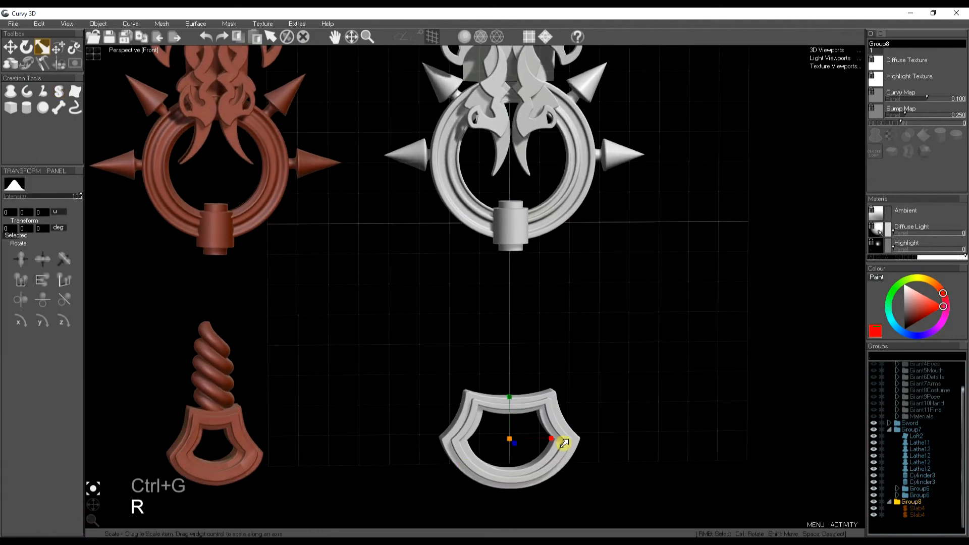
left_click_drag(554, 443, 542, 444)
key("space")
left_click_drag(570, 398, 553, 422)
left_click(90, 505)
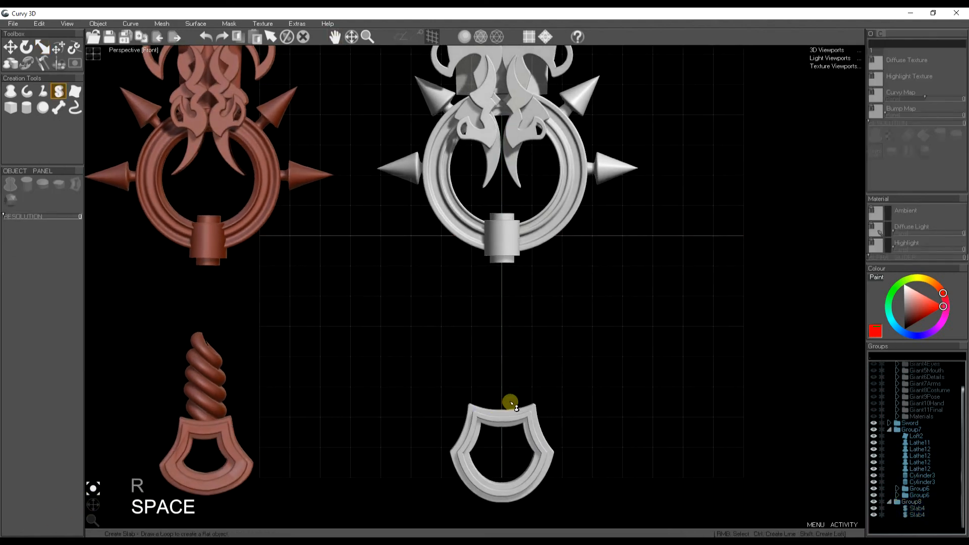
Create a lathe for the grip by drawing a profile of five stacked rounded bulges between the collar and the pommel.
scroll(512, 403, "up", 4)
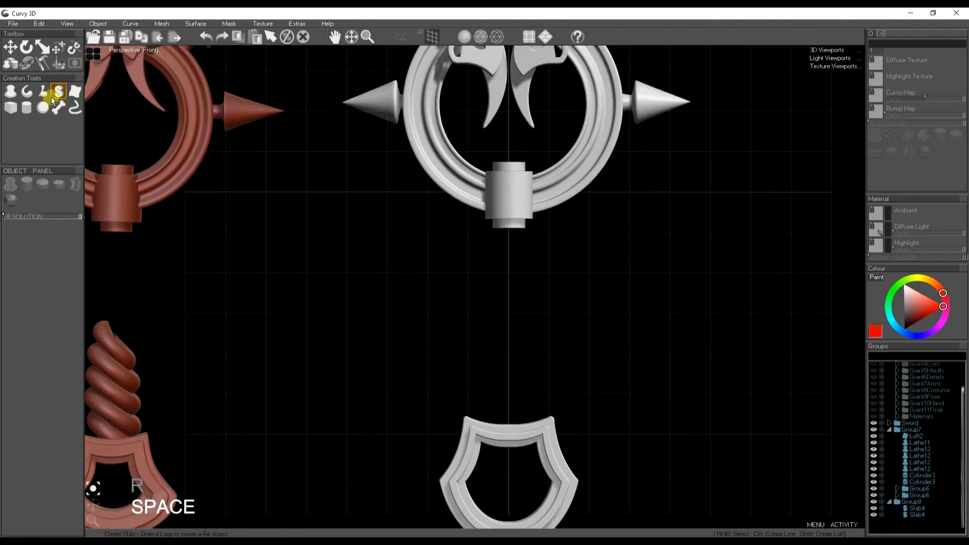
left_click(10, 93)
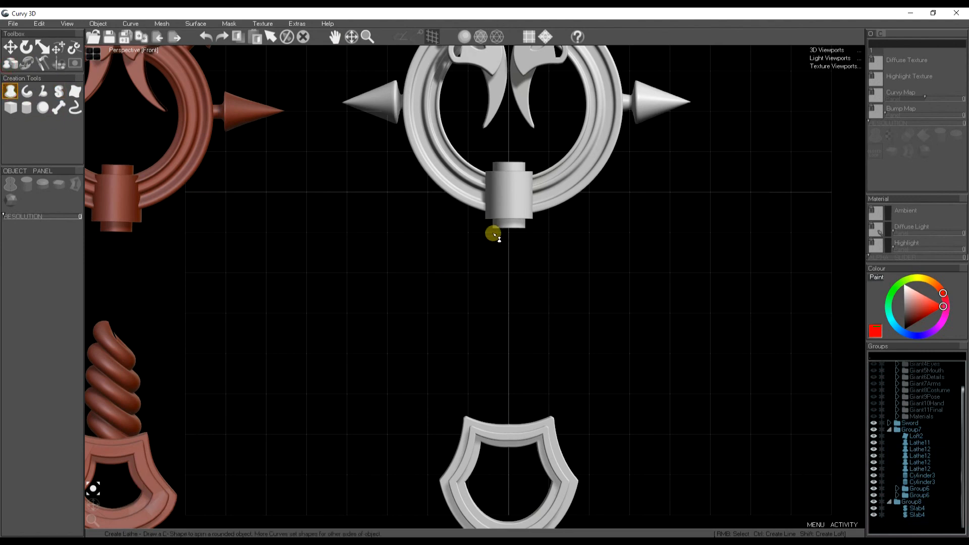
mouse_move(471, 244)
left_mouse_down()
mouse_move(481, 270)
mouse_move(468, 283)
mouse_move(481, 313)
mouse_move(465, 338)
mouse_move(498, 353)
mouse_move(465, 370)
mouse_move(487, 394)
mouse_move(467, 420)
mouse_move(498, 435)
left_mouse_up()
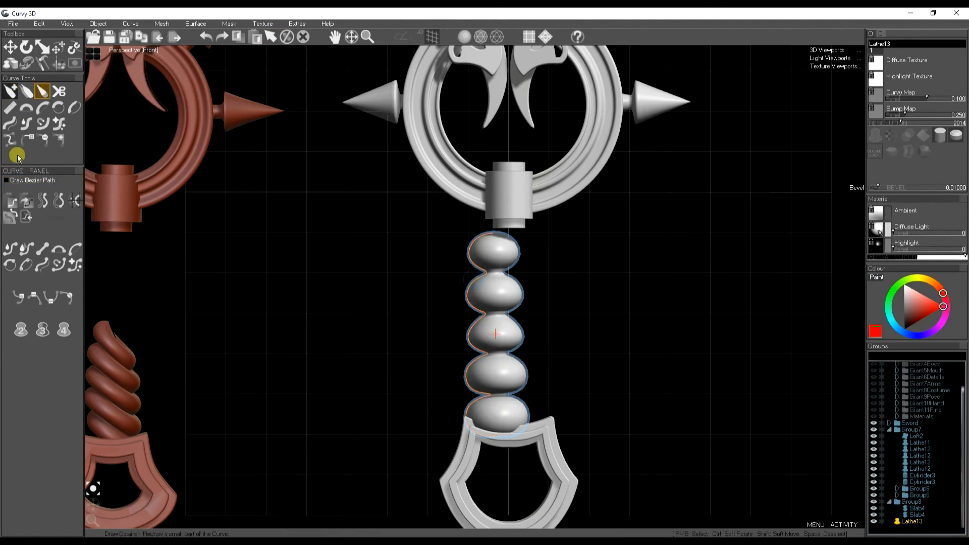
Reshape the five bulges of the grip profile into semicircular segments and soft-move the curve to even out their widths.
left_click(493, 233)
key("ctrl+z")
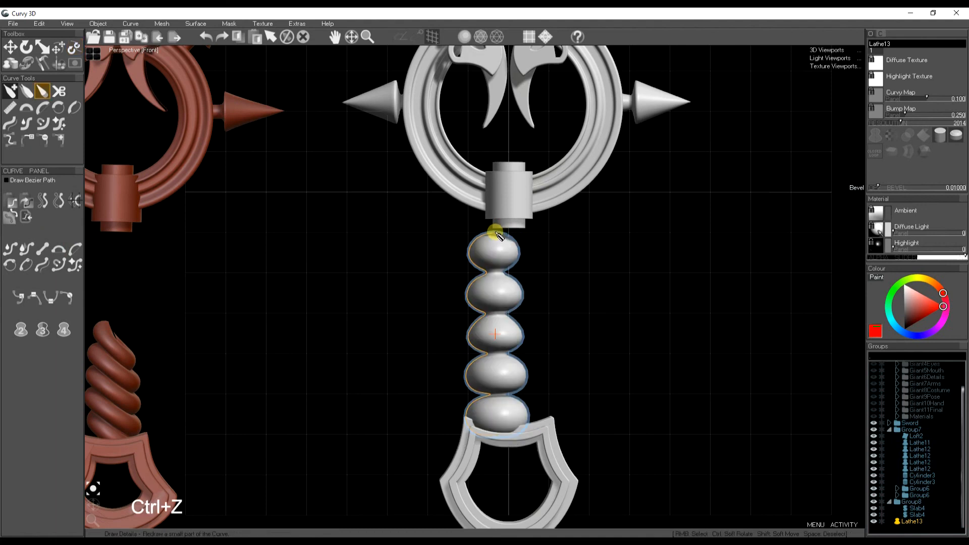
left_click(26, 107)
left_click_drag(496, 231, 498, 425)
key("t")
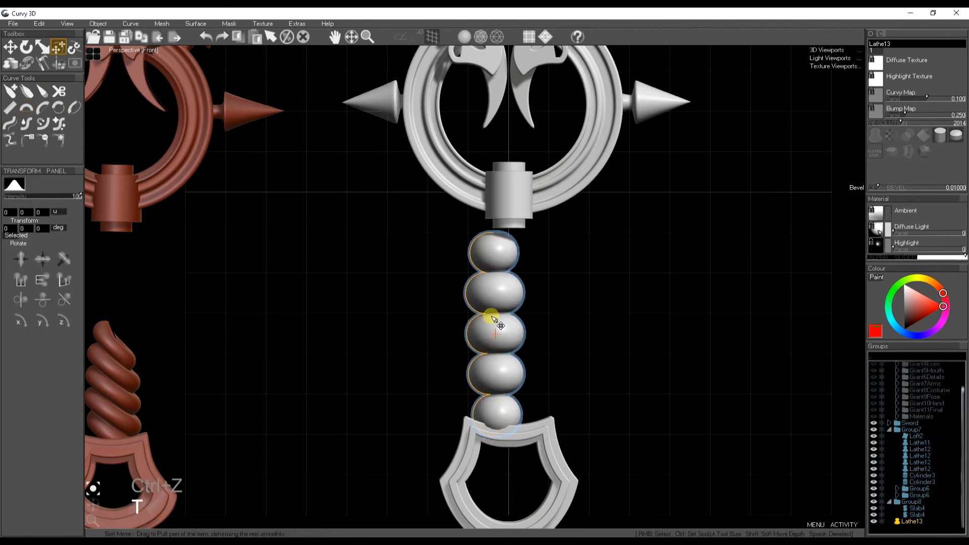
left_click_drag(492, 317, 506, 359)
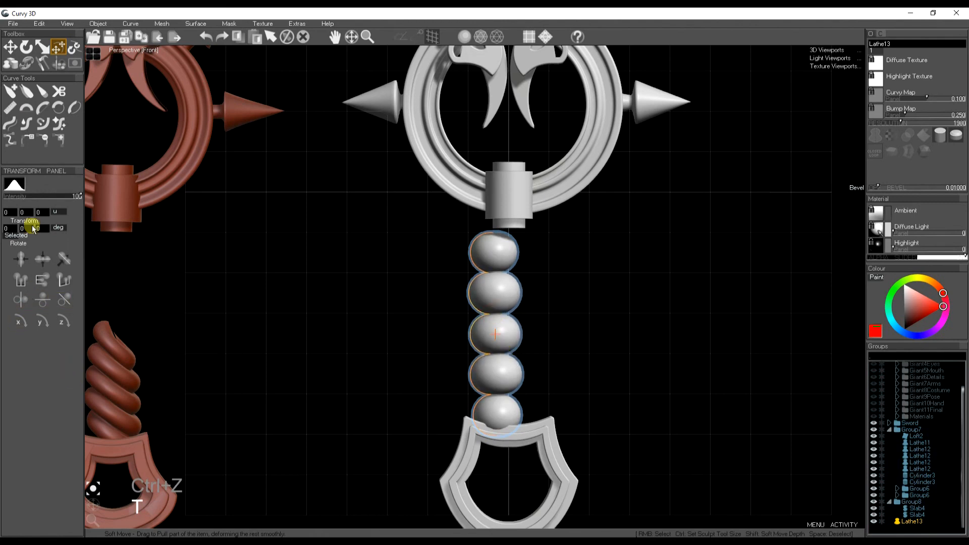
Convert the grip lathe to two curves, offset the second curve diagonally downward to form a rope-like twist, and raise the mesh resolution.
left_click(30, 63)
left_click(30, 63)
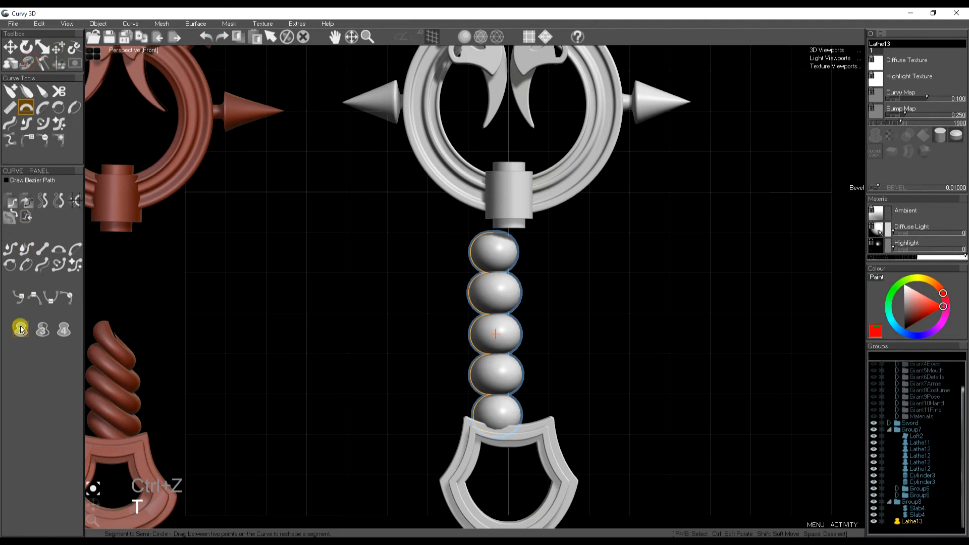
key("w")
left_click_drag(525, 368, 559, 407)
left_click_drag(907, 124, 909, 122)
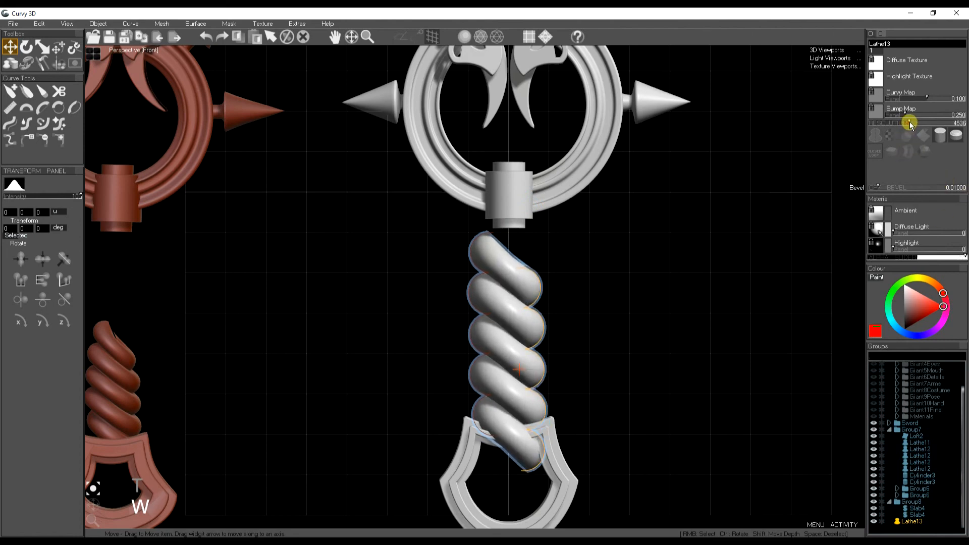
Scale the whole twisted grip down and seat it on top of the pommel.
key("space")
key("e")
key("r")
left_click_drag(512, 418, 474, 447)
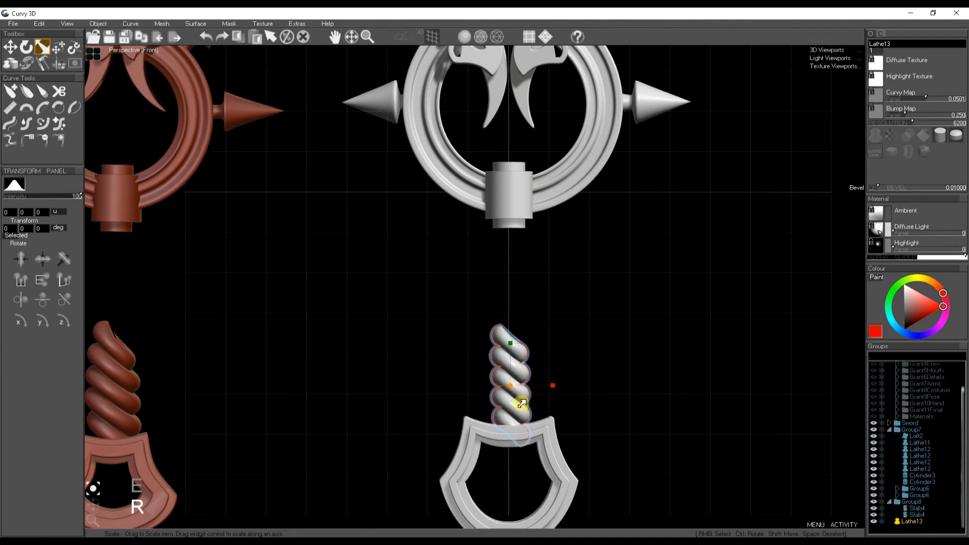
Move one of the grip's curves outward to widen the twist, centre the grip over the pommel and deselect it.
right_click(502, 398)
key("w")
left_click_drag(552, 374, 544, 393)
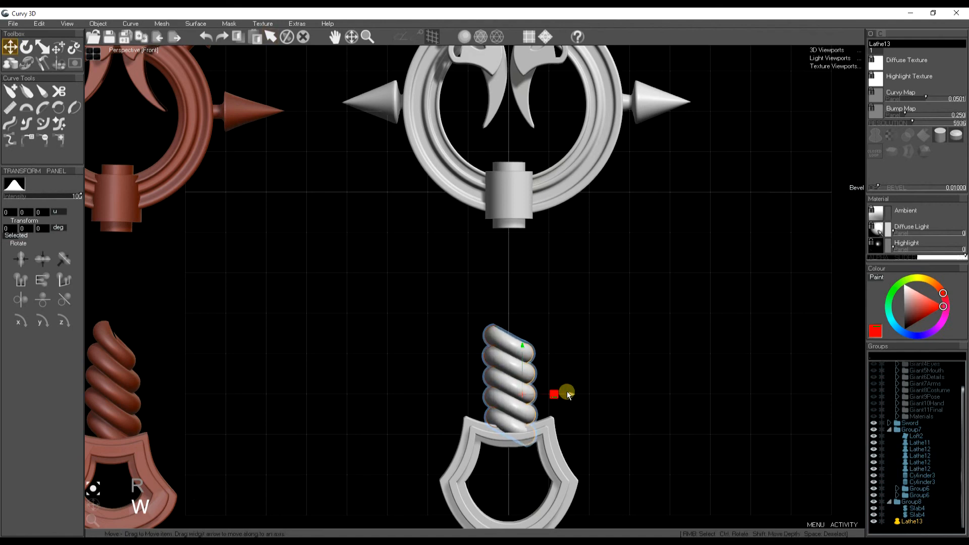
key("space")
scroll(530, 317, "down", 3)
middle_click_drag(561, 290, 550, 385)
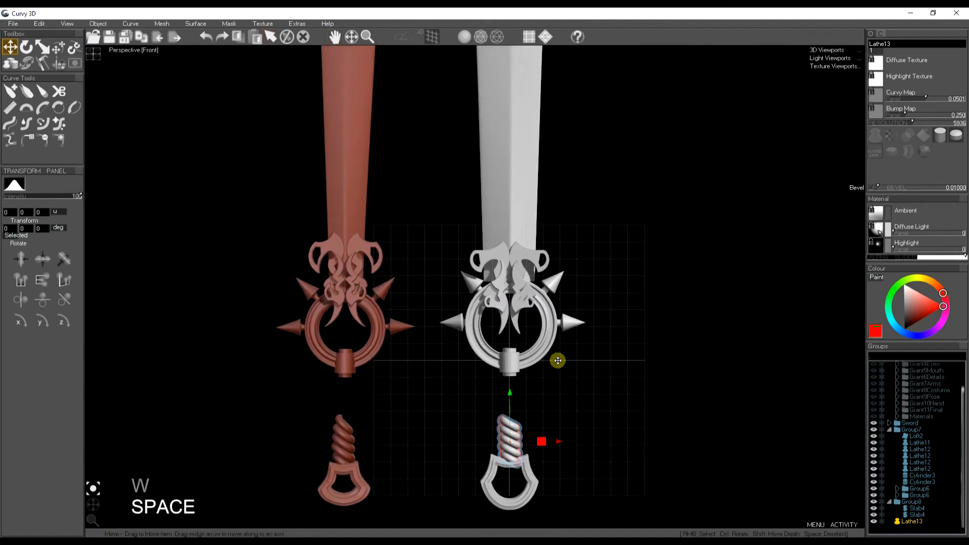
scroll(557, 360, "down", 4)
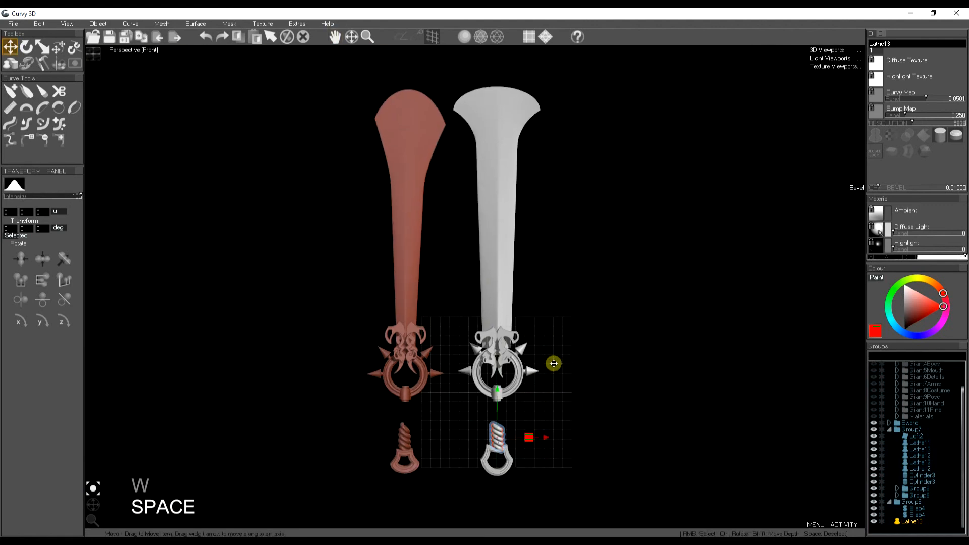
key("space")
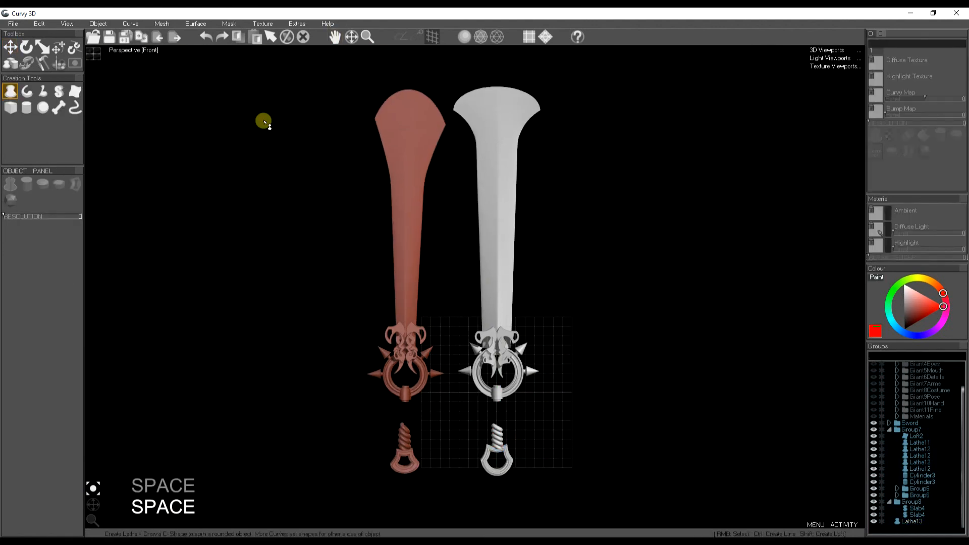